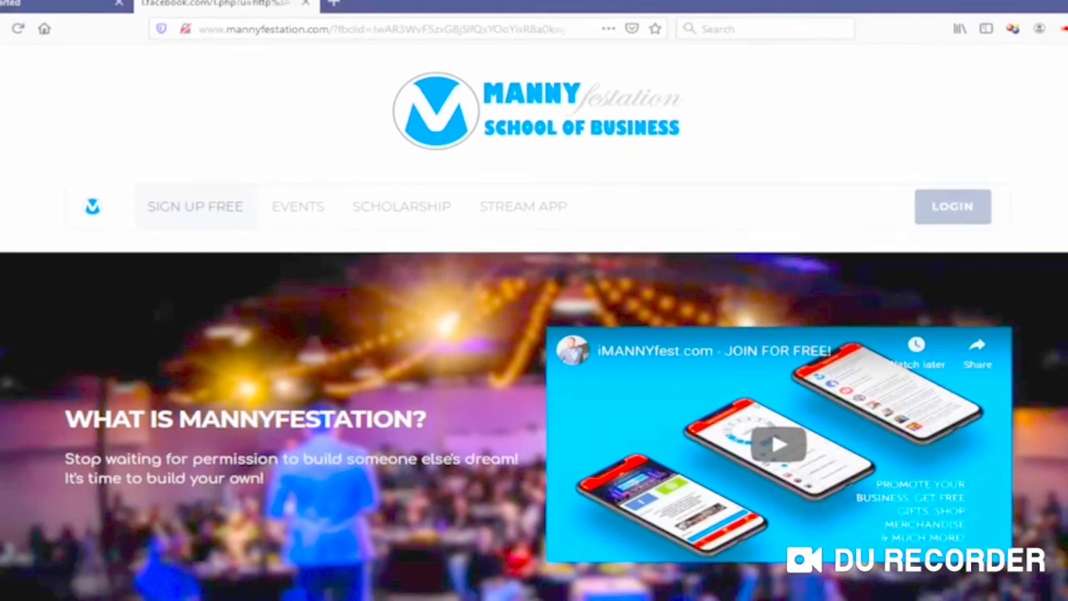
Look through the MANNYfestation School of Business home page, from the intro video to the "Why We Do This" section
scroll(535, 334, down, 5)
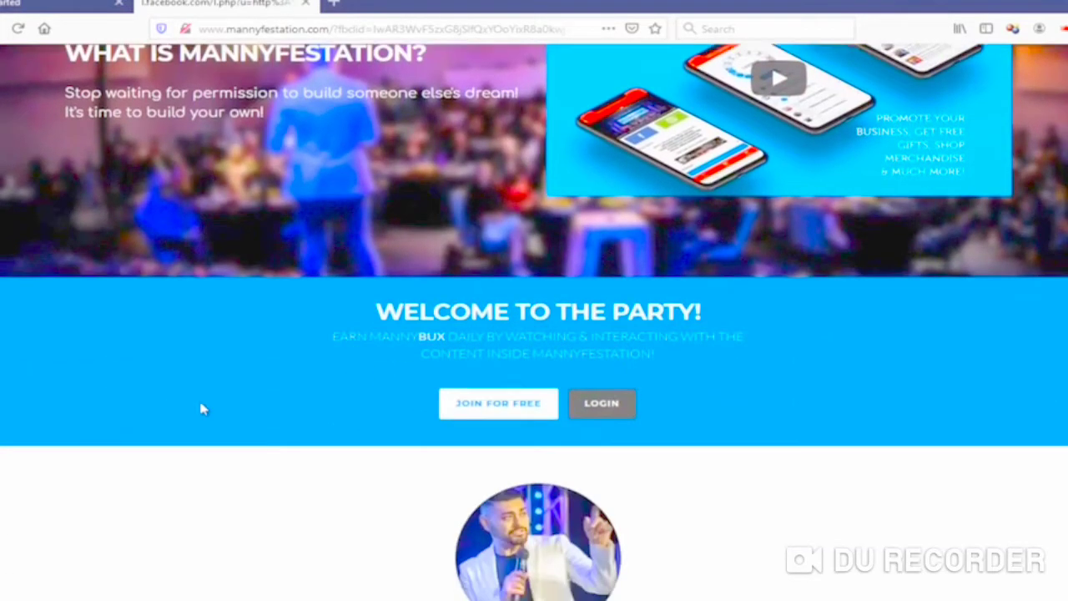
scroll(265, 425, down, 7)
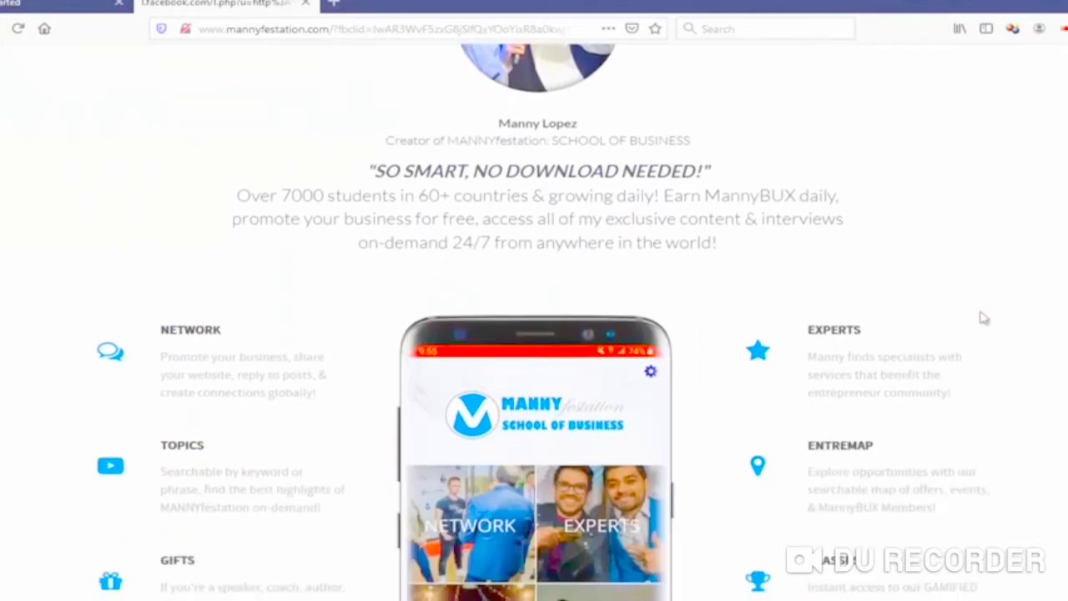
scroll(1002, 312, down, 4)
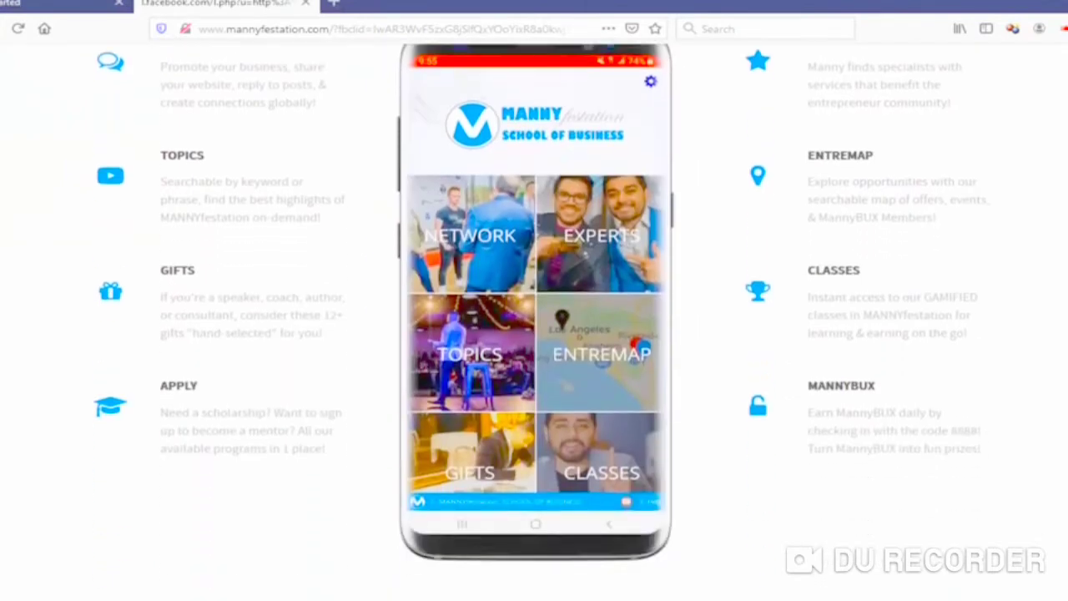
scroll(534, 321, down, 3)
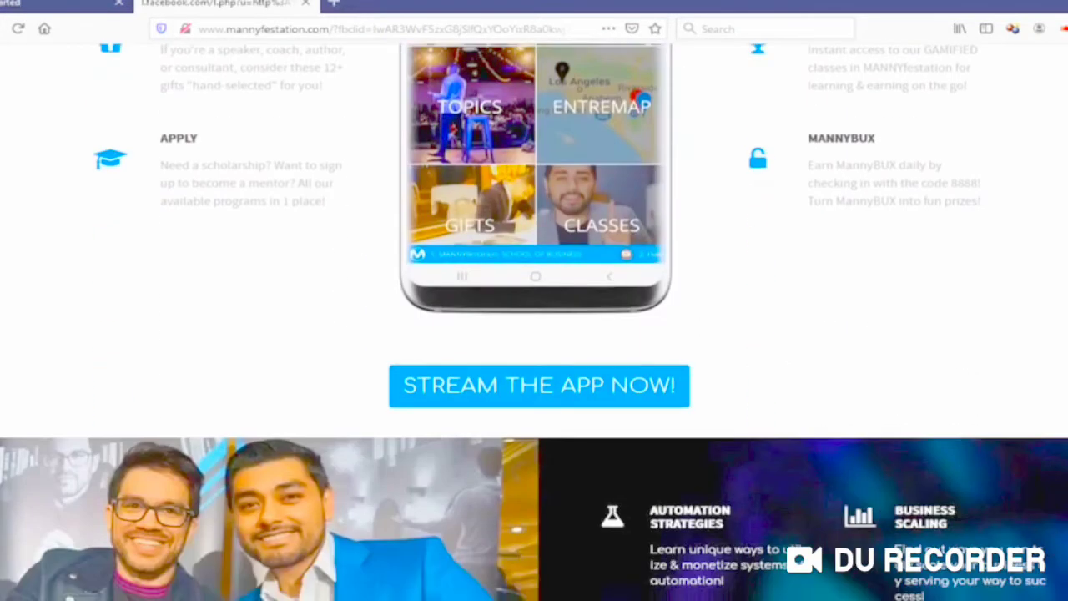
scroll(534, 321, down, 7)
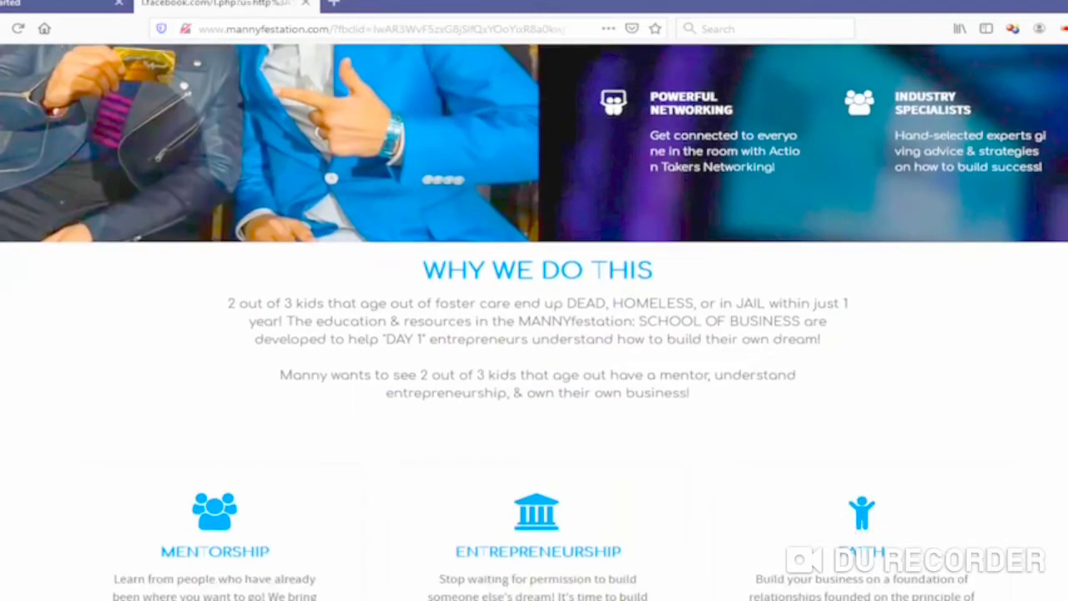
scroll(534, 321, down, 10)
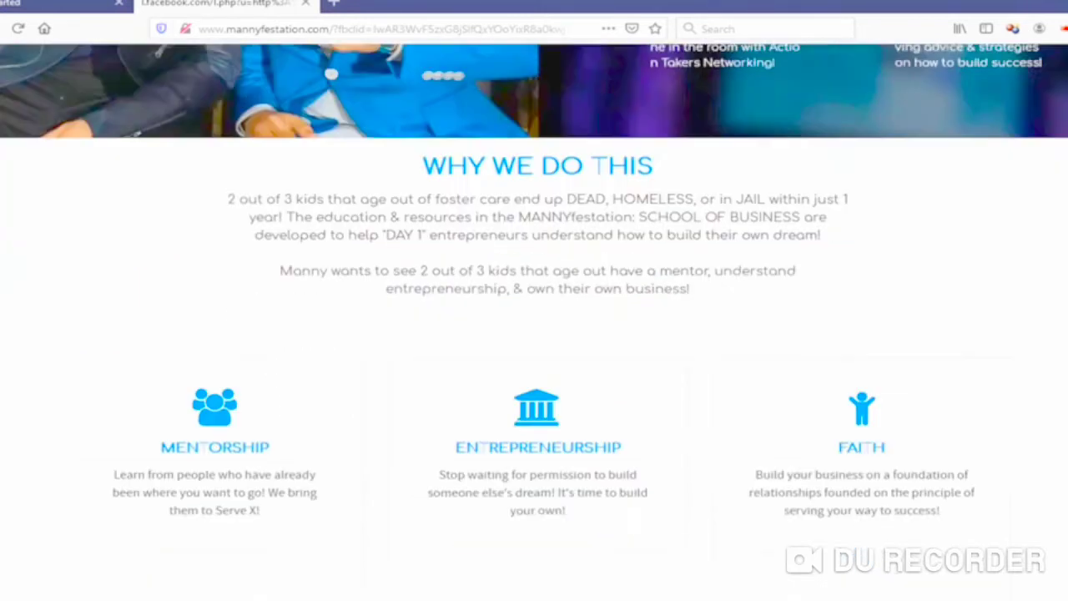
scroll(535, 321, down, 2)
scroll(535, 321, up, 10)
scroll(401, 269, up, 10)
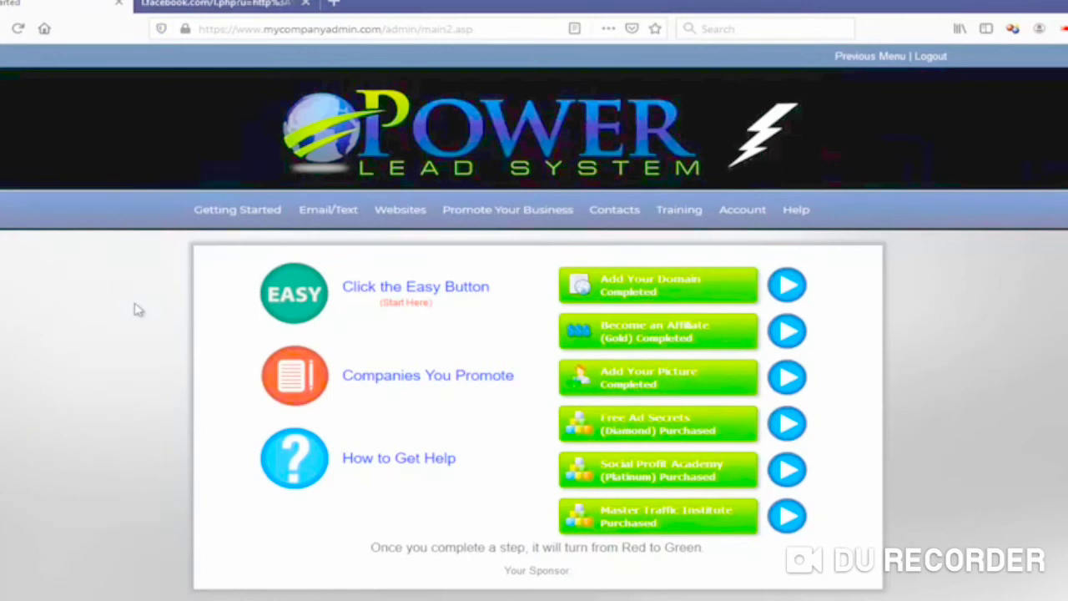
Switch to the Power Lead System back office and start creating a webpage with the new Drag & Drop Editor
mouse_move(394, 216)
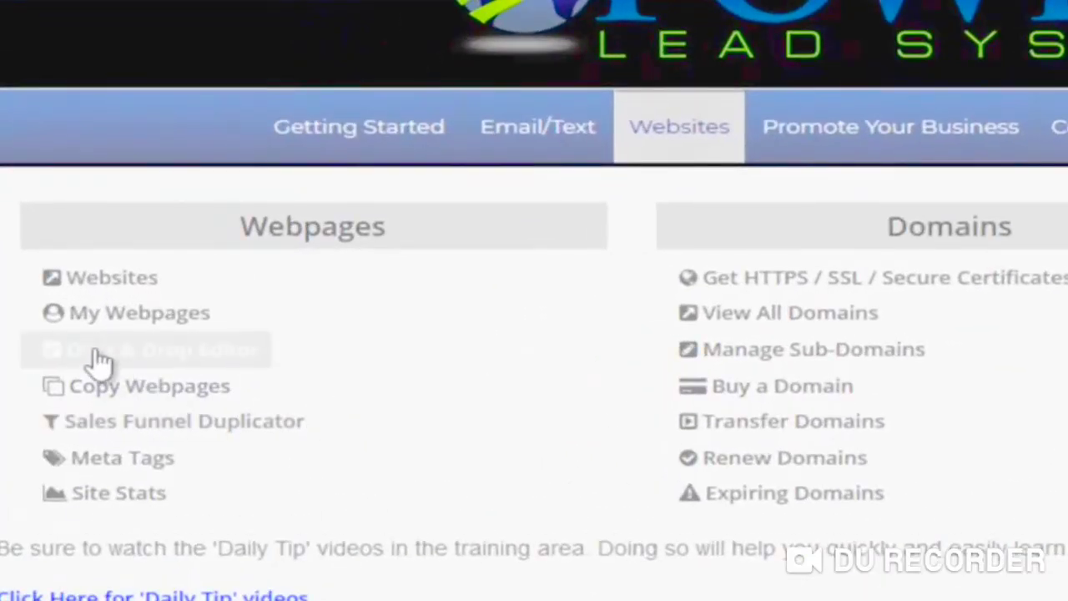
click(99, 360)
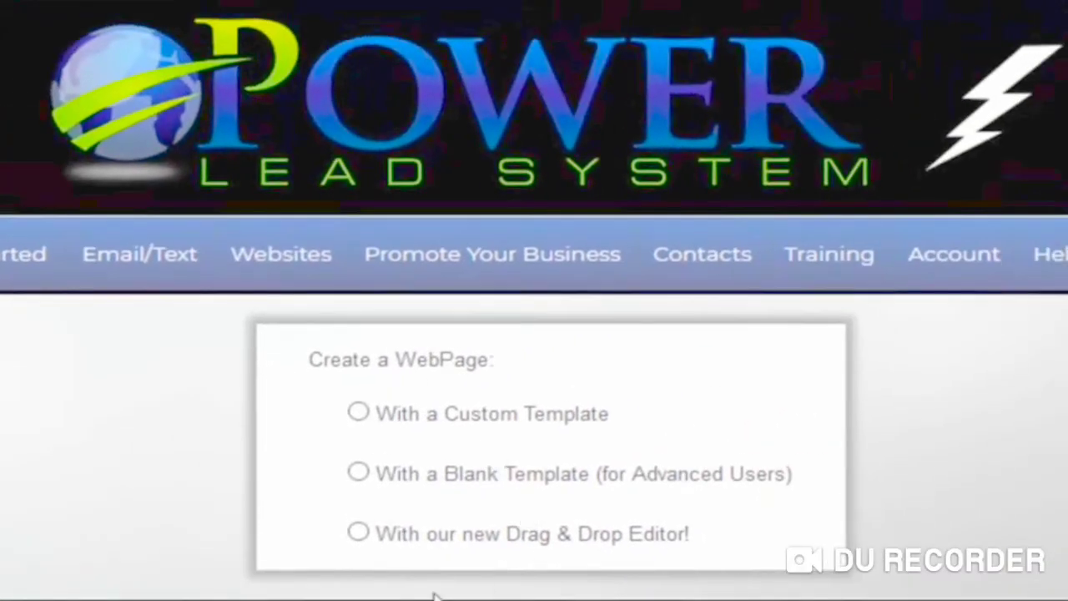
click(359, 535)
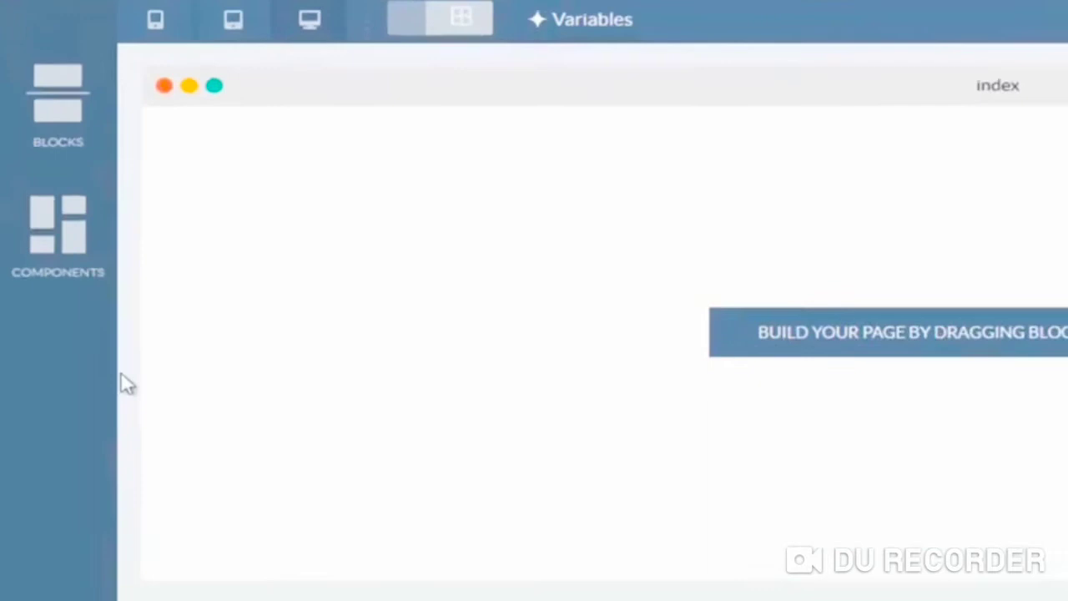
Add the Headers block with the mountain lake background and centred heading to the empty index page
click(56, 109)
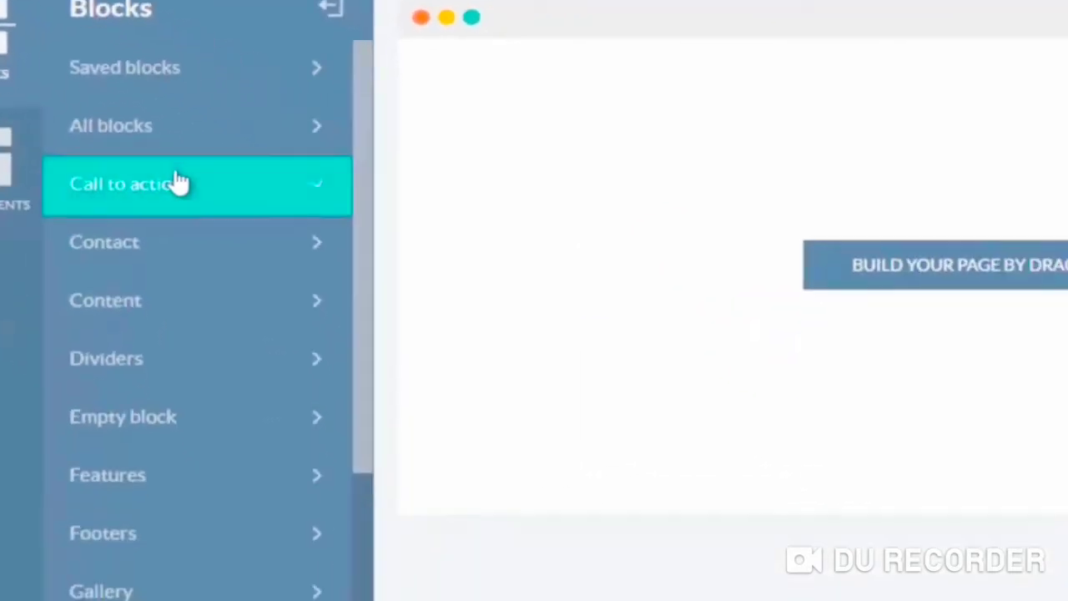
scroll(331, 329, down, 3)
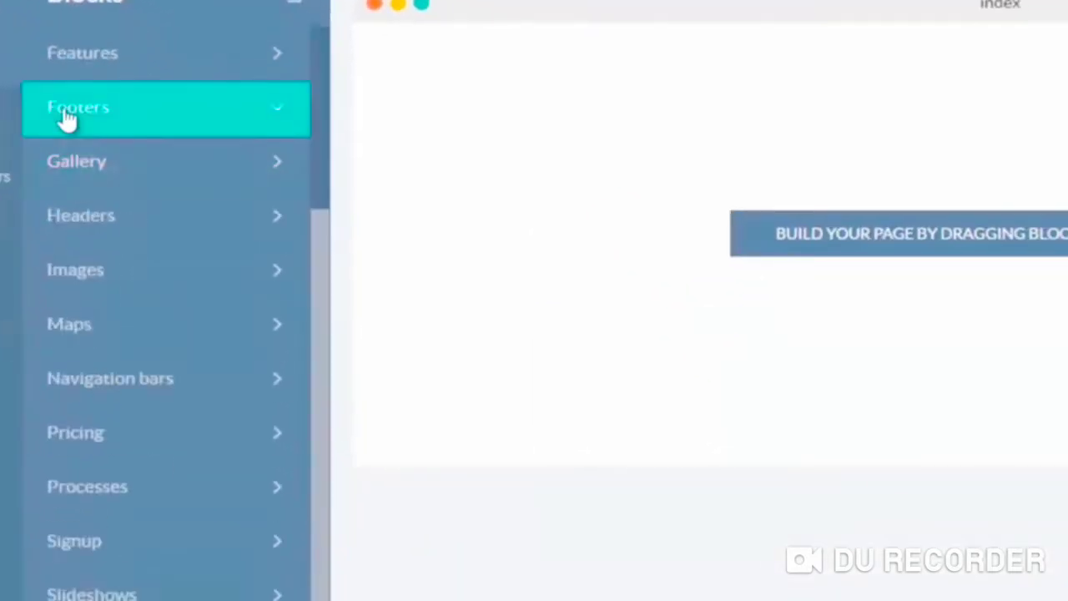
click(107, 232)
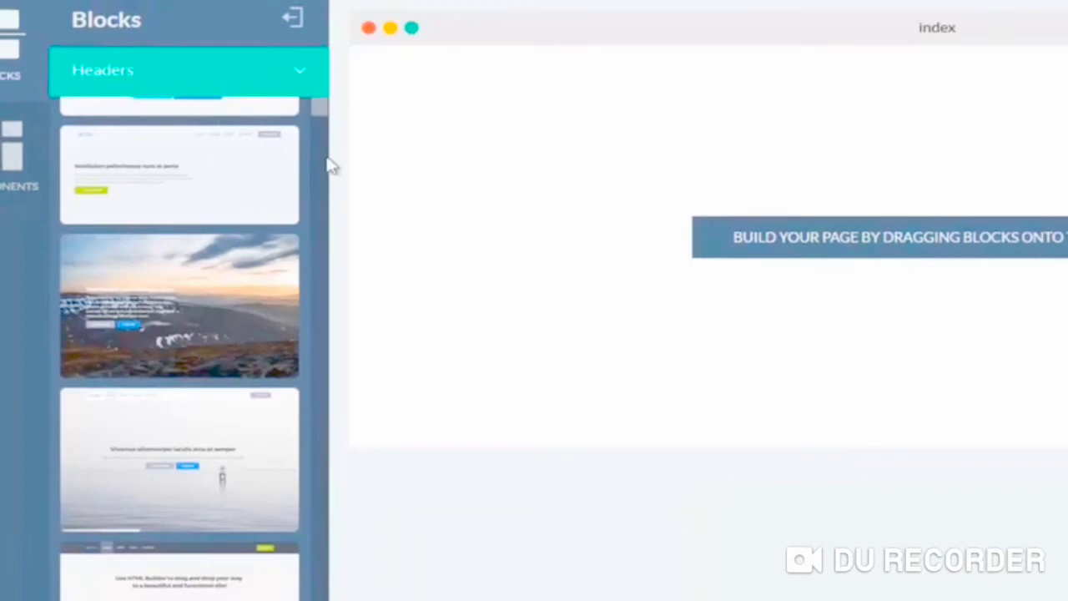
drag(322, 108, 376, 600)
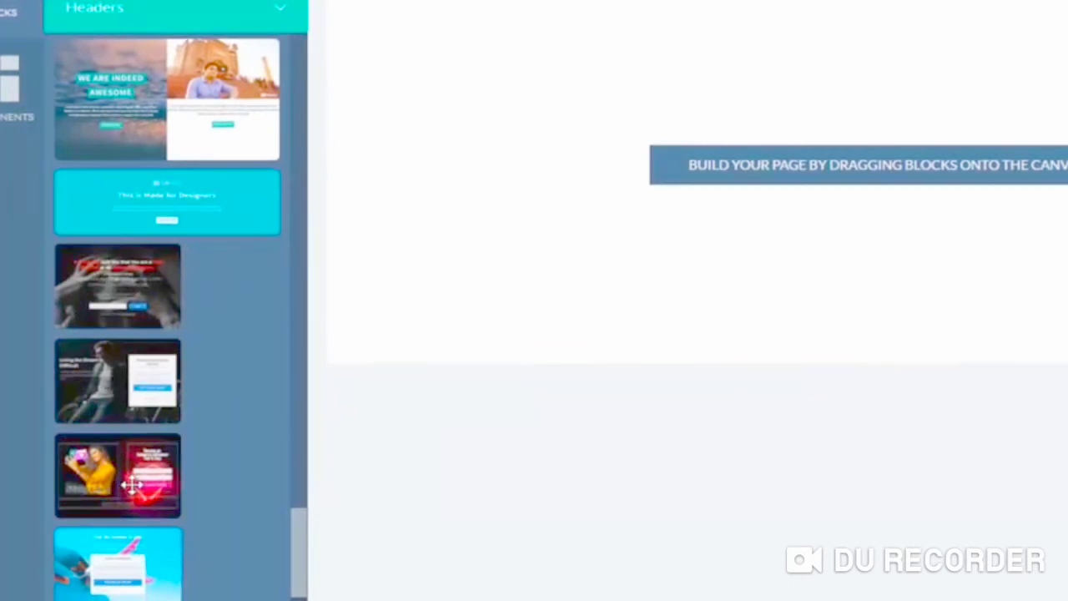
drag(291, 541, 283, 330)
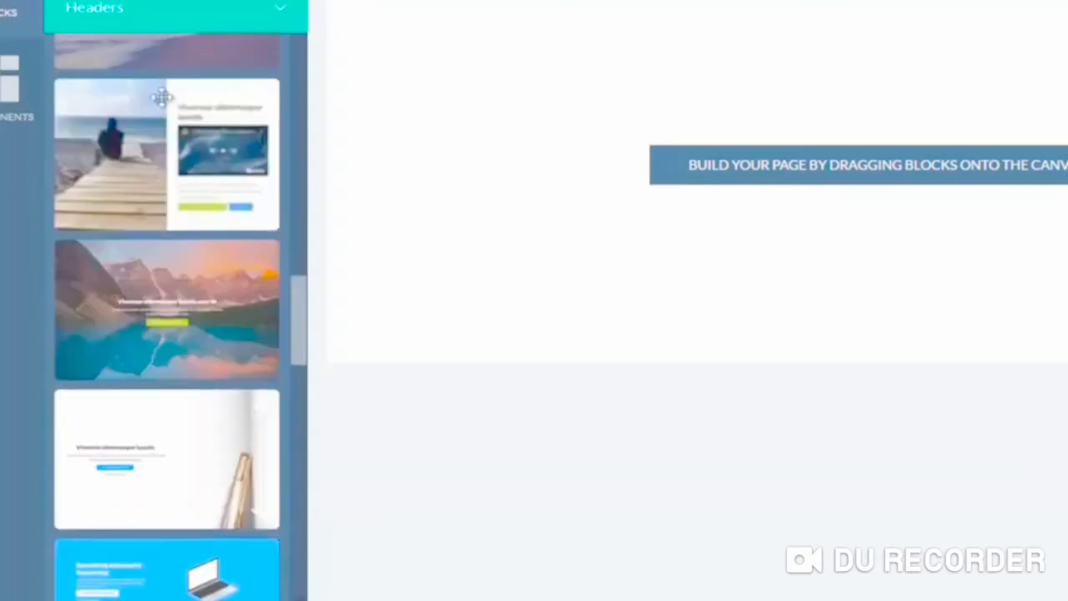
drag(156, 281, 542, 337)
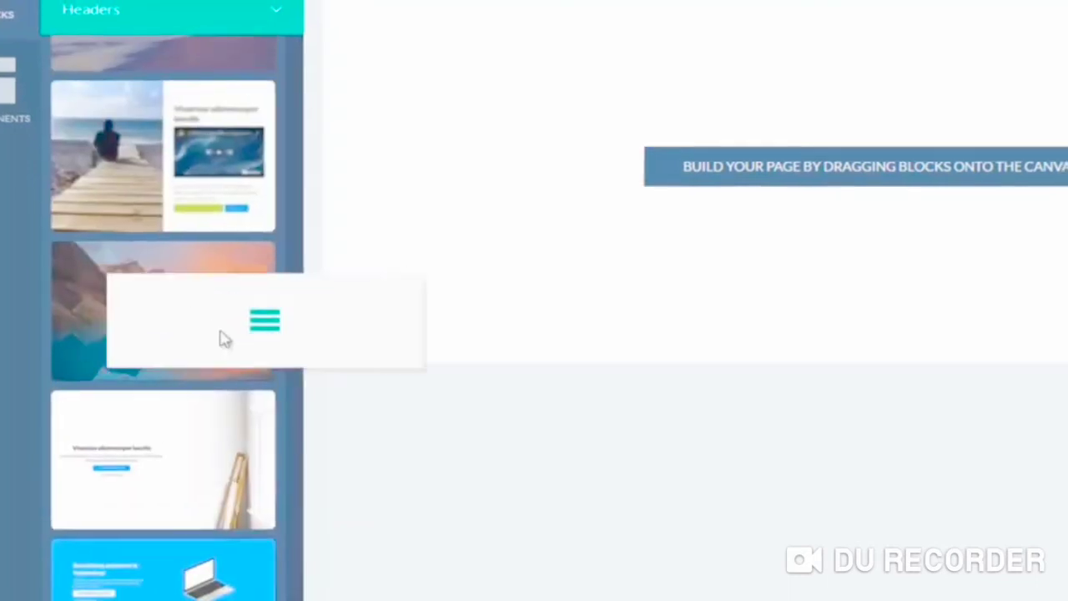
drag(385, 368, 729, 168)
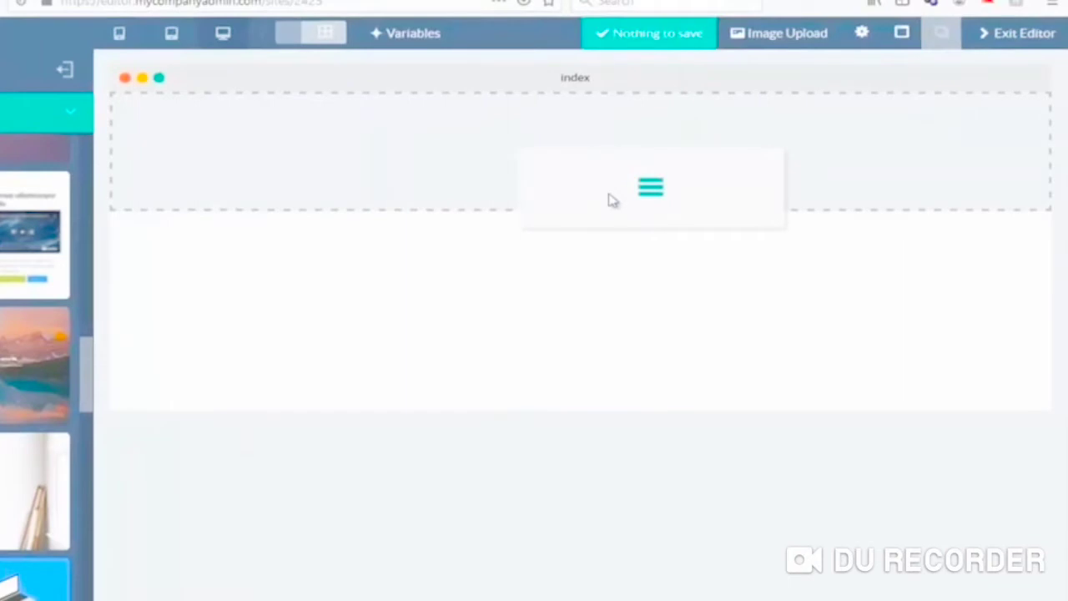
drag(612, 200, 610, 200)
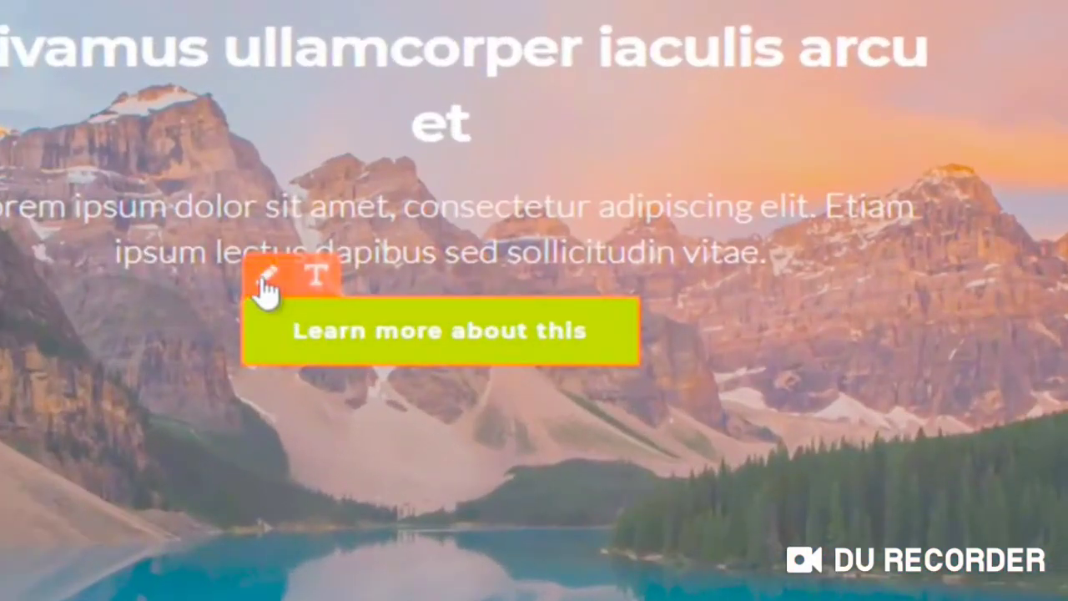
Delete the "Learn more about this" button from the header block
click(265, 290)
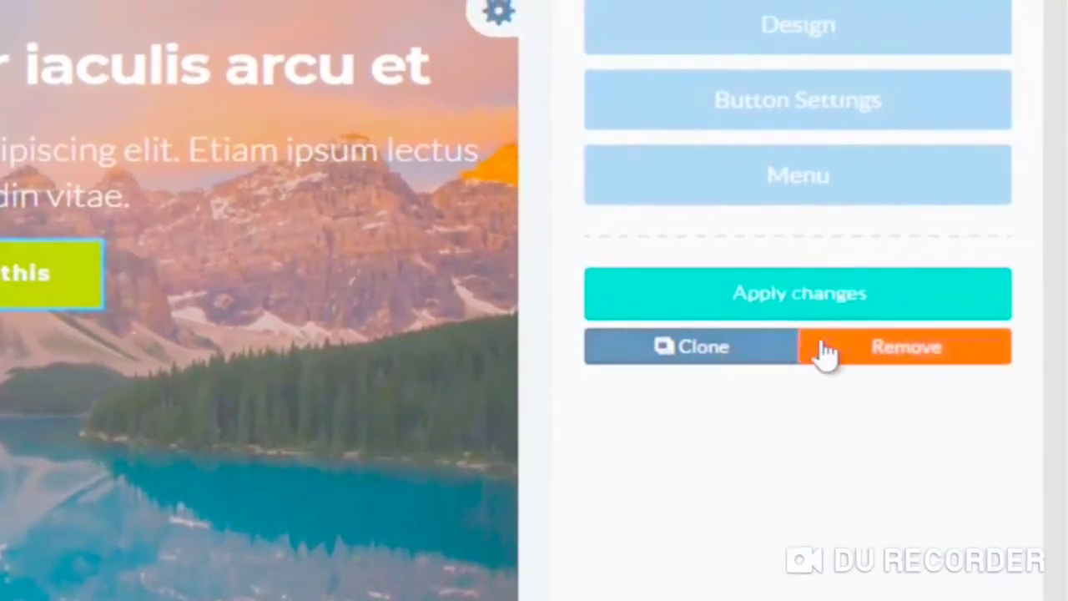
click(897, 366)
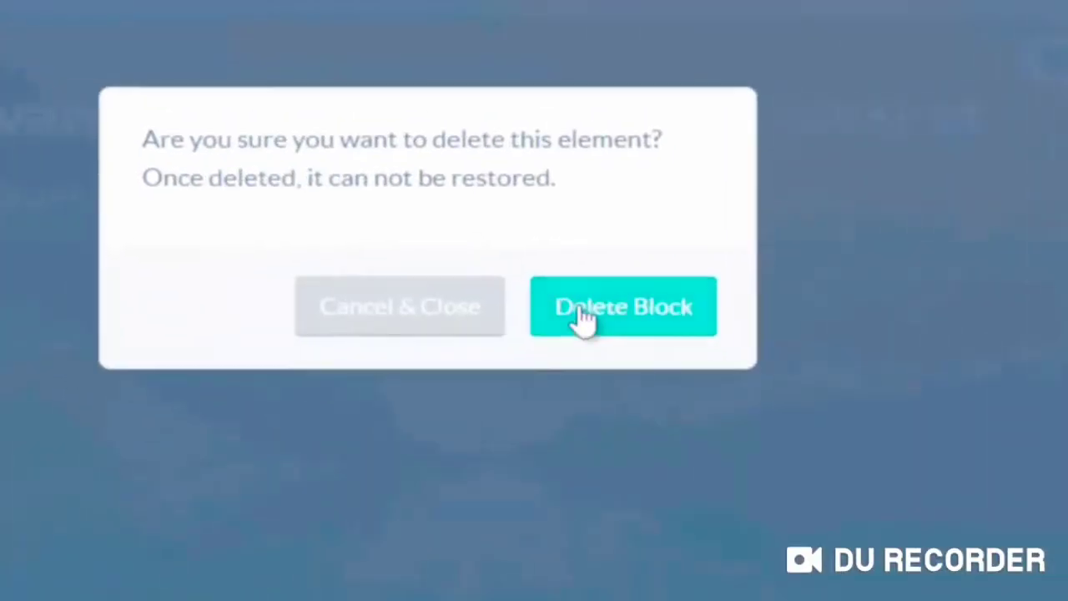
click(339, 284)
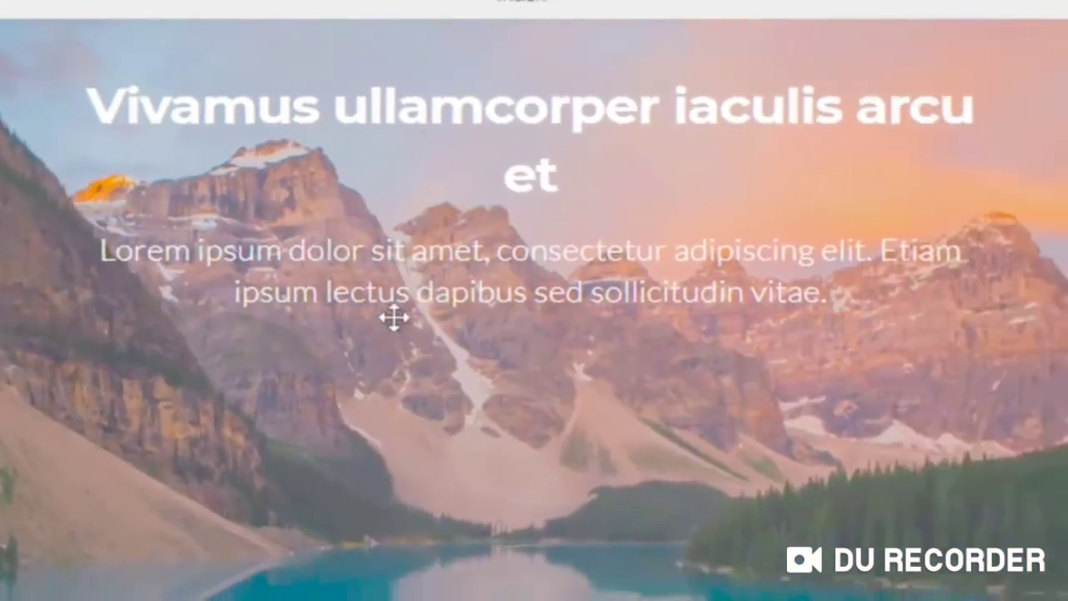
Delete the lorem ipsum paragraph below the heading in the header block
click(517, 290)
click(70, 210)
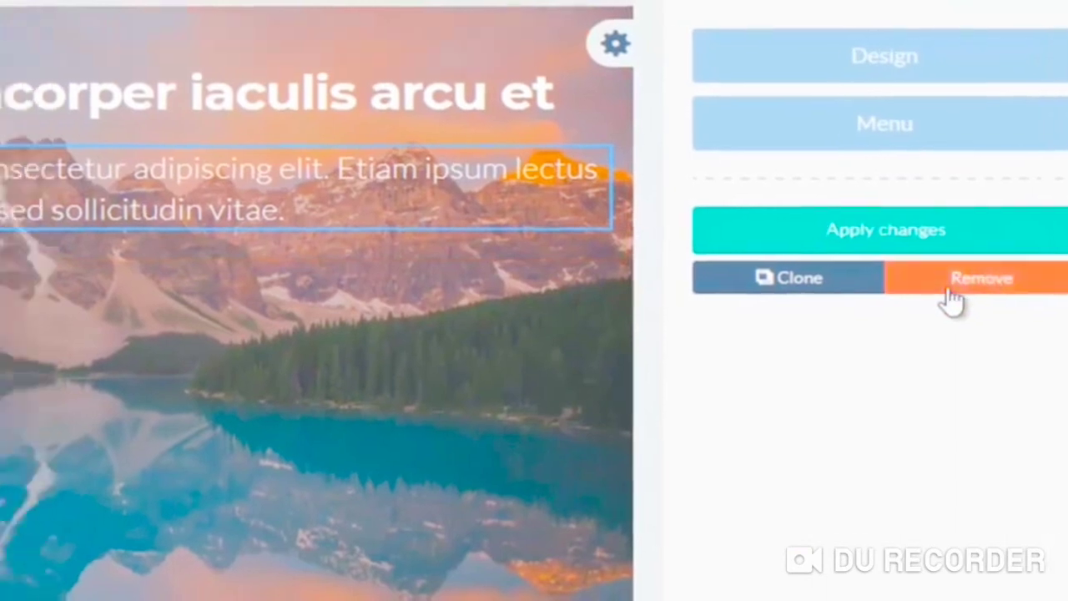
click(955, 298)
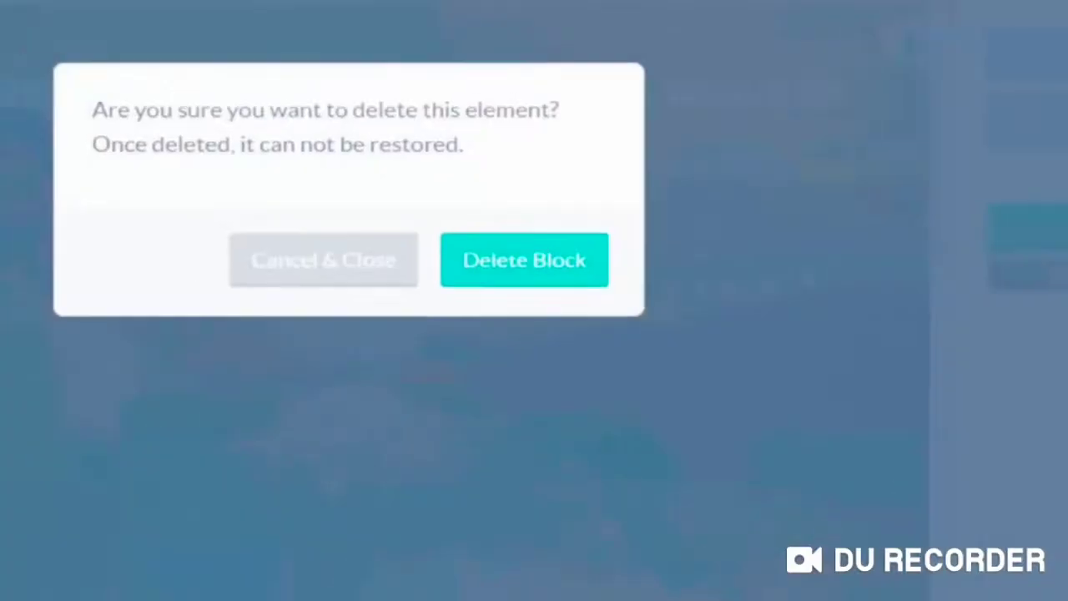
click(596, 282)
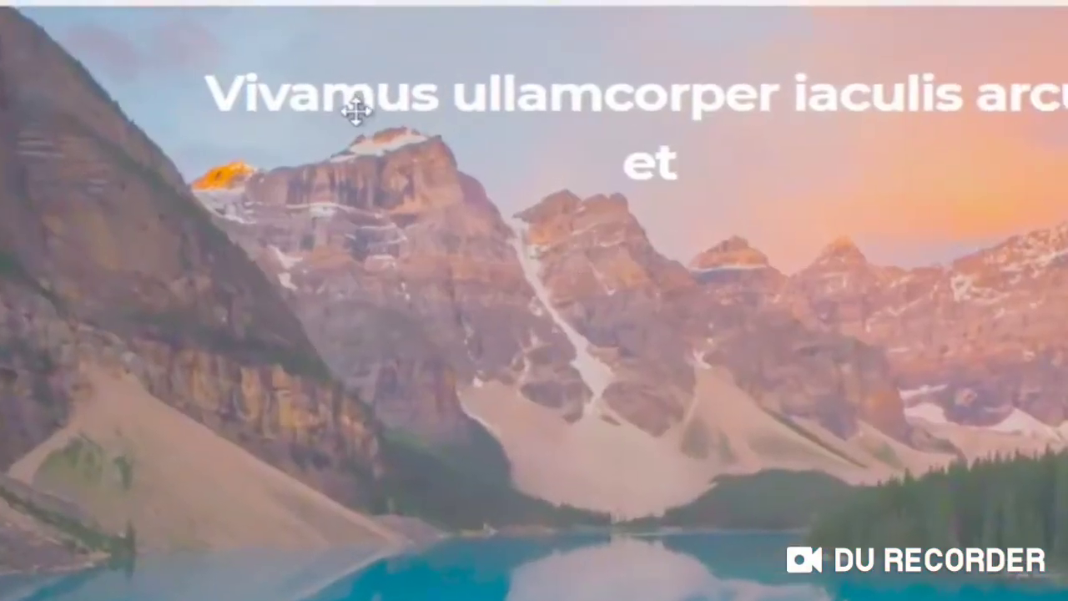
Replace the header block's placeholder heading text with "Watch This Video:"
mouse_move(363, 105)
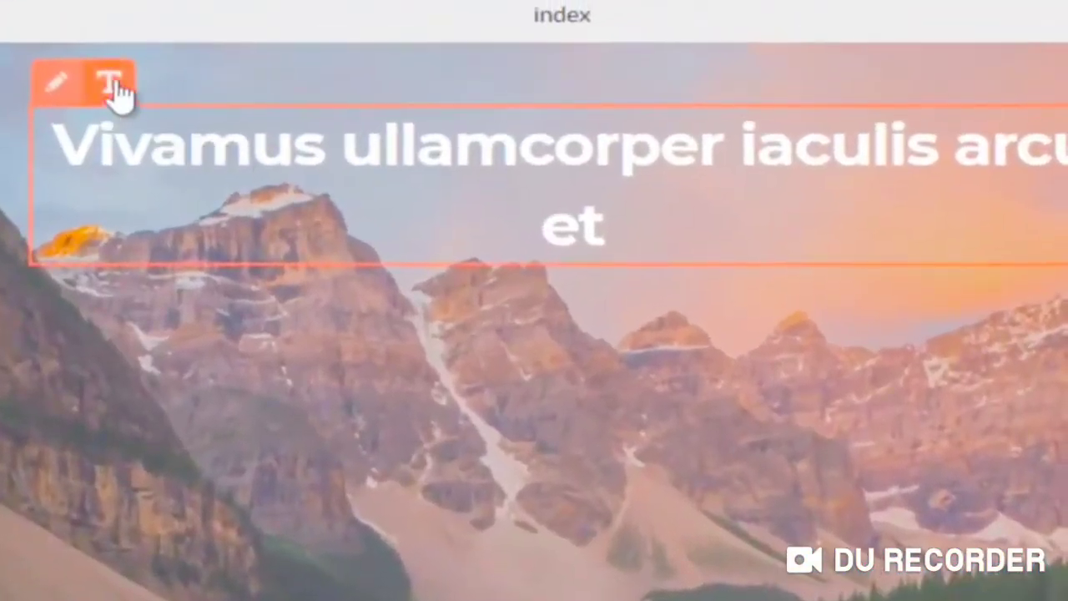
click(116, 83)
key(Delete)
key(Delete)
key(Delete)
key(Delete)
key(Delete)
key(Delete)
key(Delete)
key(Delete)
key(Delete)
key(Delete)
key(Delete)
key(Delete)
key(Delete)
key(Delete)
key(Delete)
key(Delete)
key(Delete)
key(Delete)
key(Delete)
key(Delete)
key(Delete)
key(Delete)
key(Delete)
key(Delete)
key(Delete)
key(Delete)
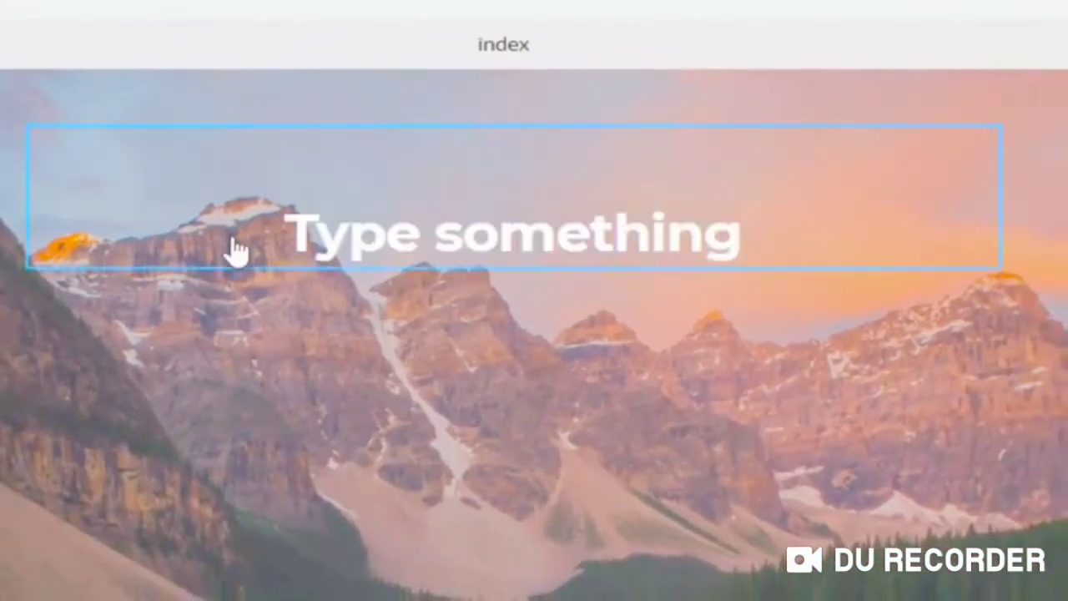
text(Watch Thi)
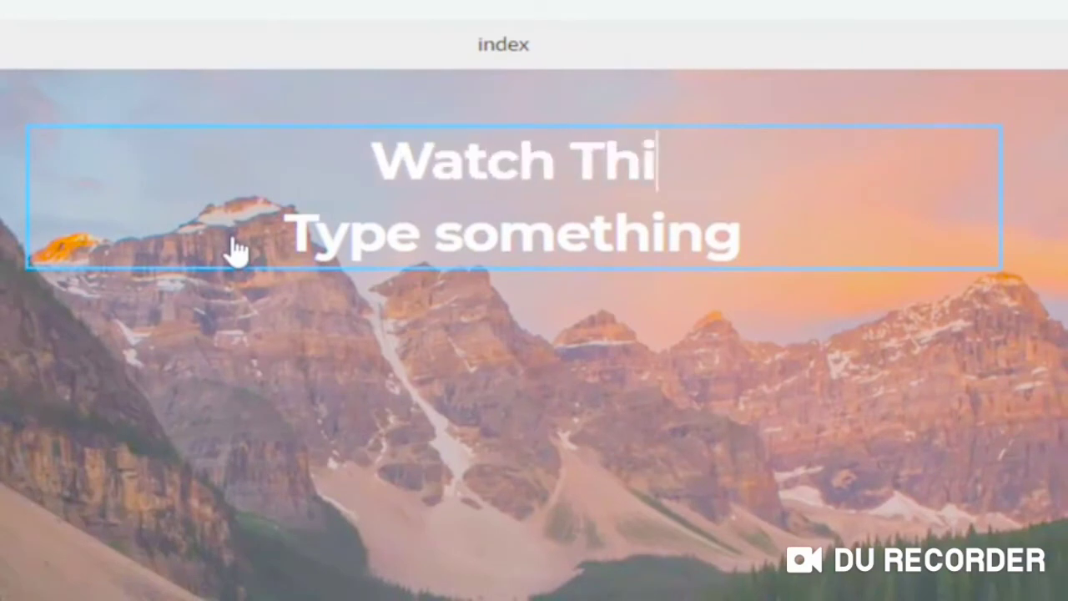
text(s Video)
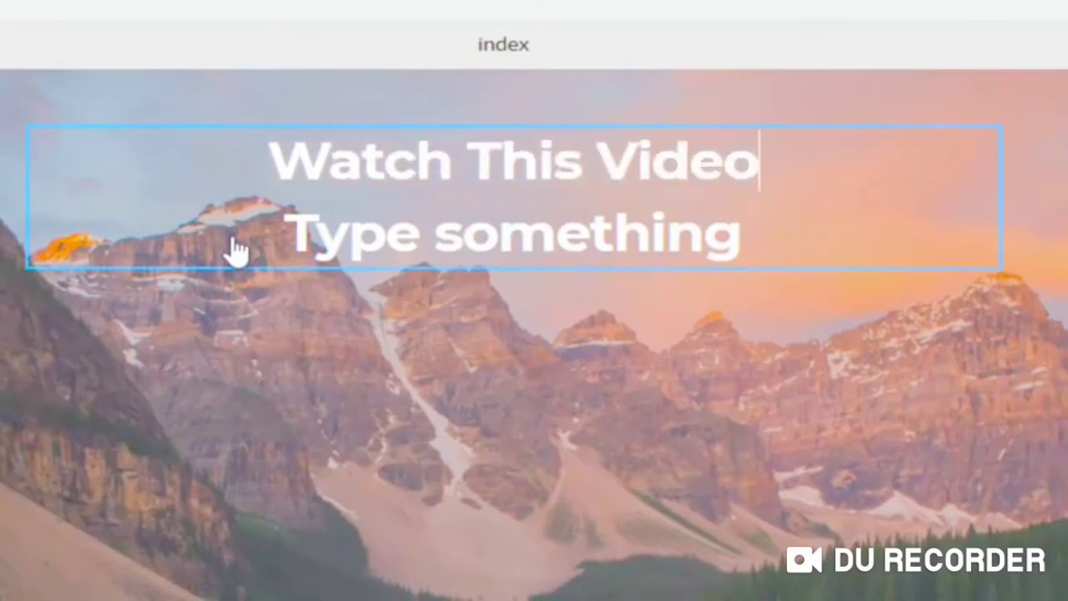
text(:)
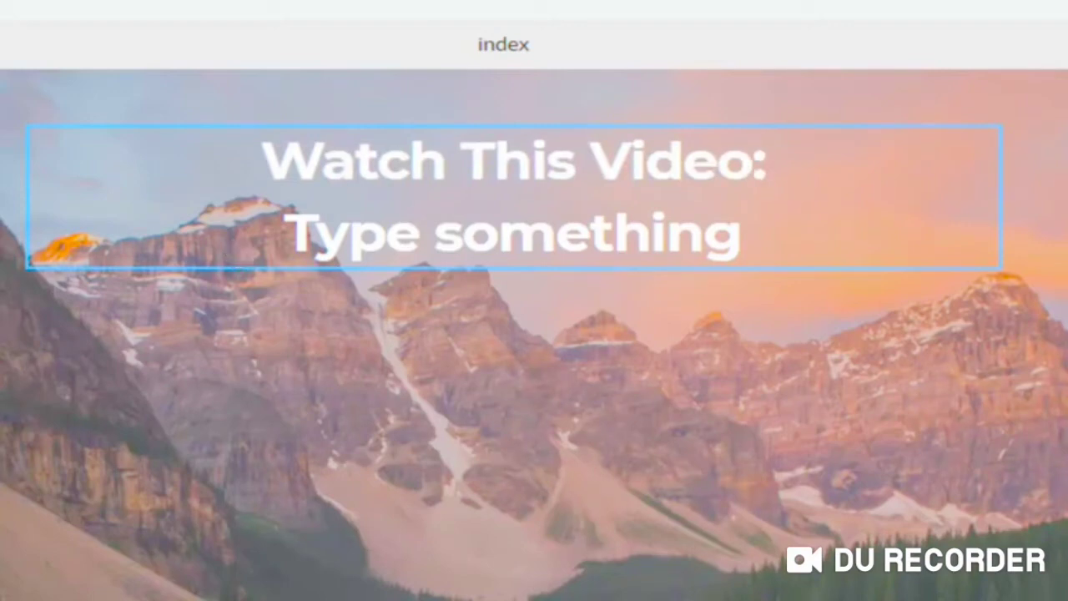
key(Escape)
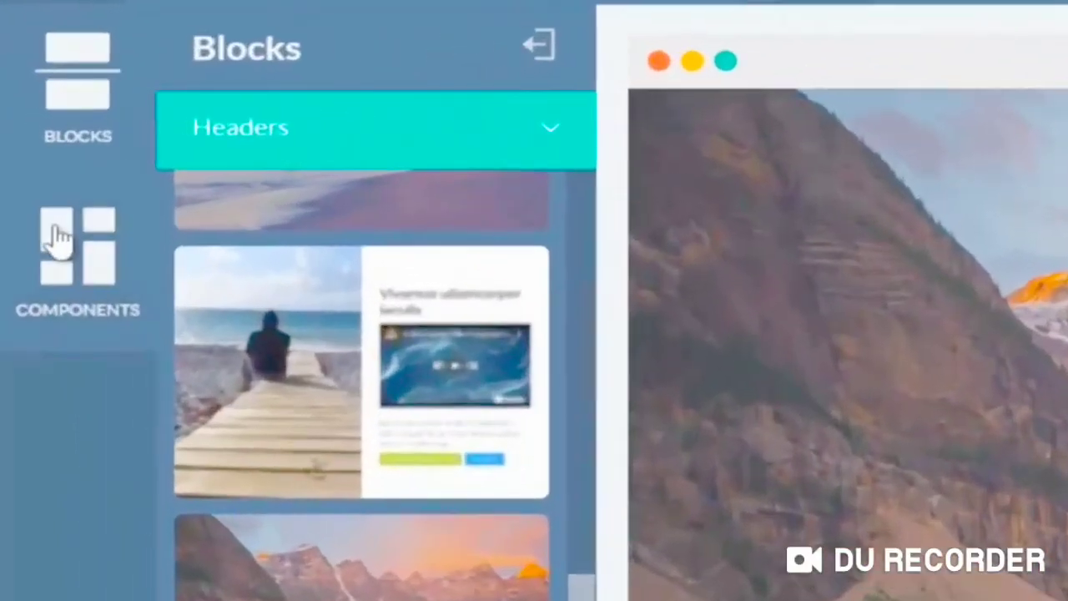
Add a Youtube Video component from the Media components directly below the "Watch This Video:" heading
click(54, 232)
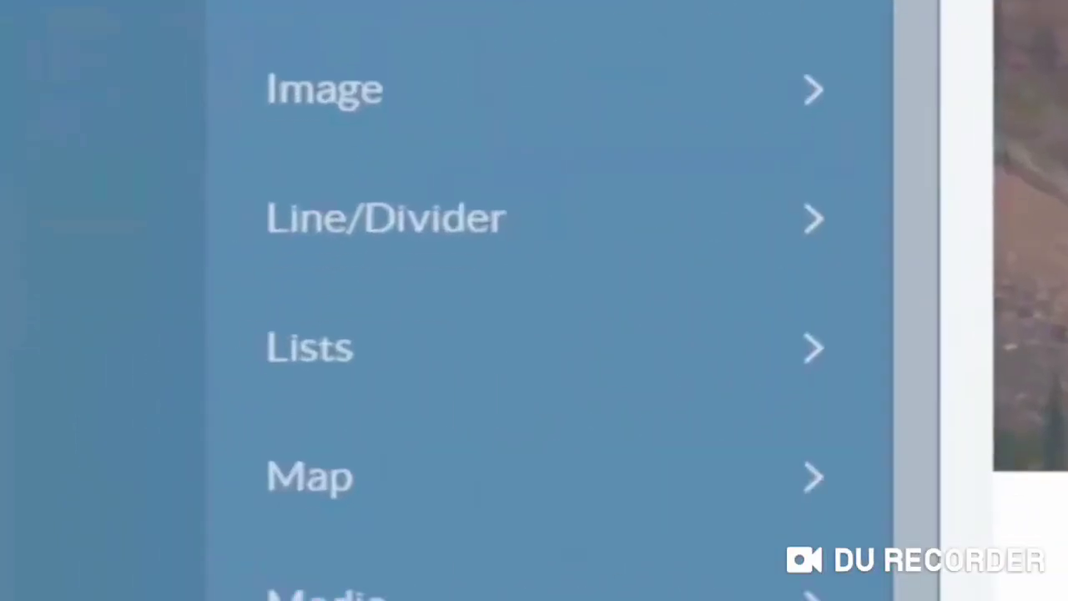
click(281, 489)
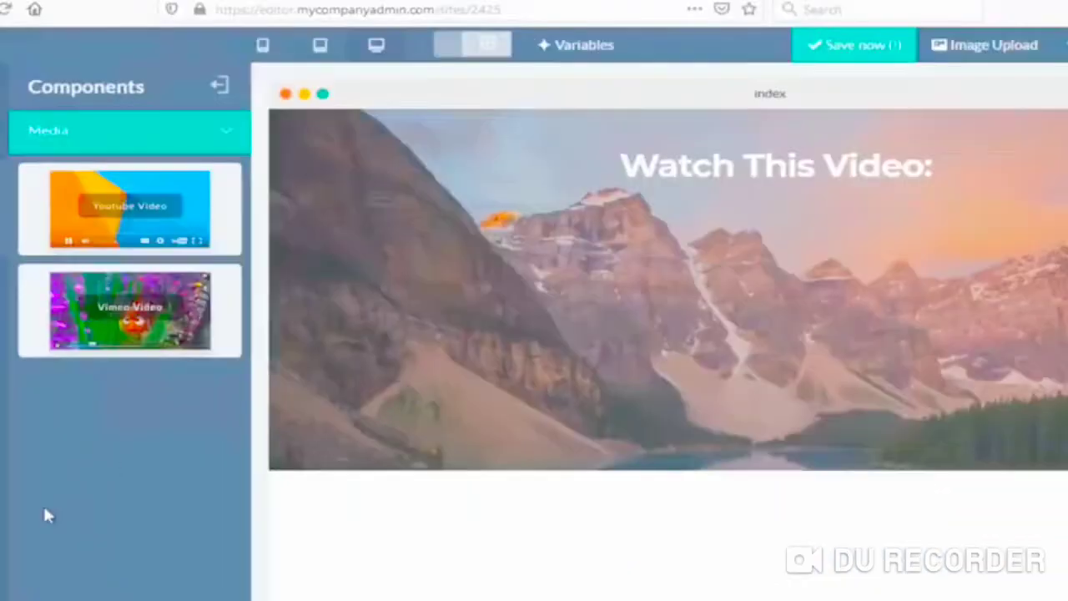
drag(129, 209, 781, 206)
drag(720, 235, 720, 236)
drag(571, 212, 572, 212)
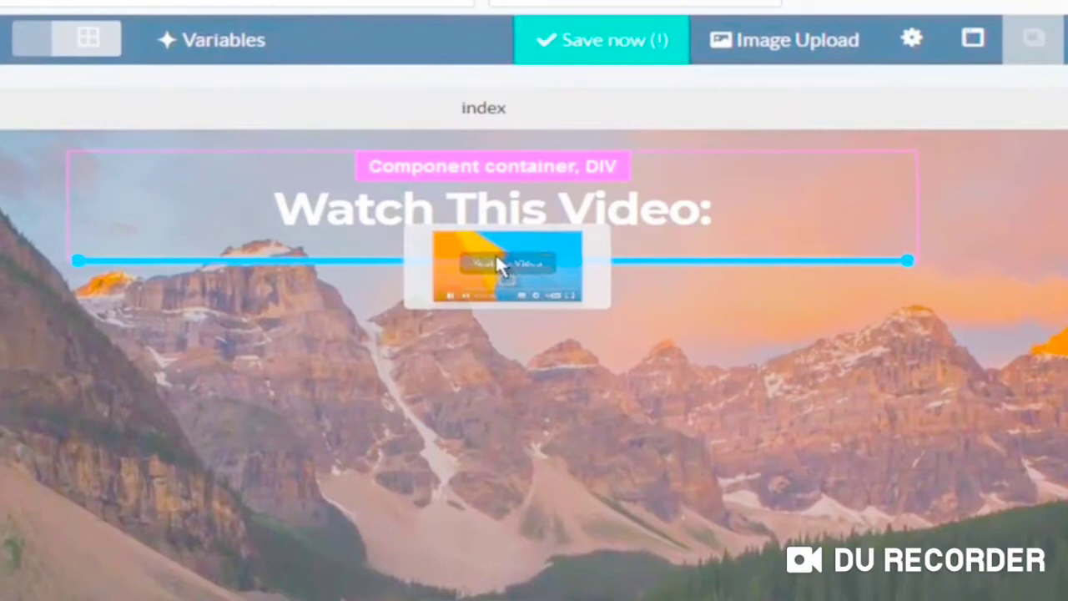
drag(498, 265, 494, 255)
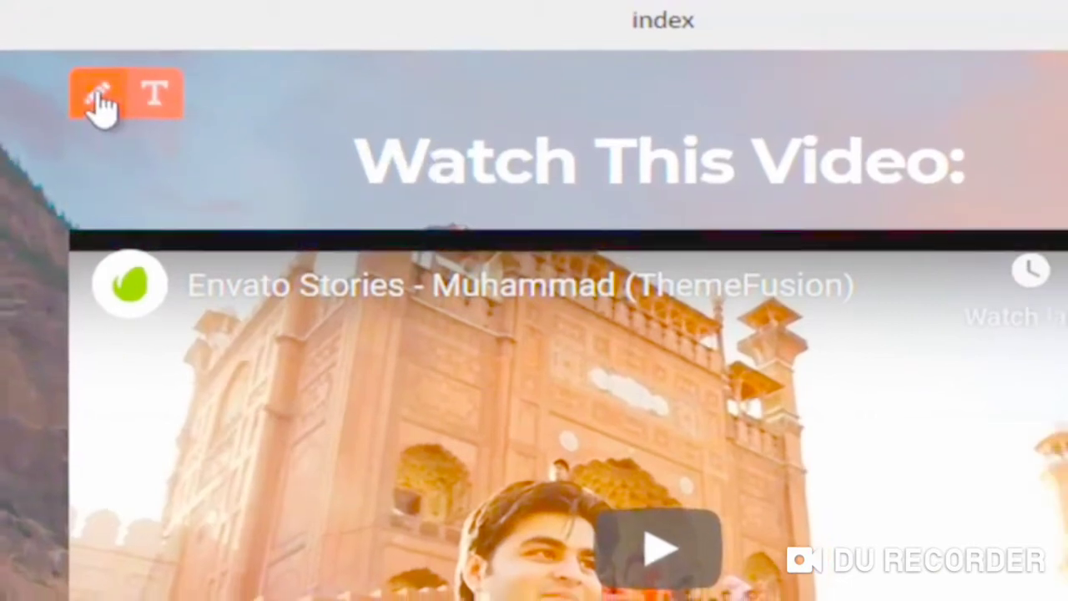
Set the "Watch This Video:" heading's margin-bottom to 04 px and apply the change
click(98, 98)
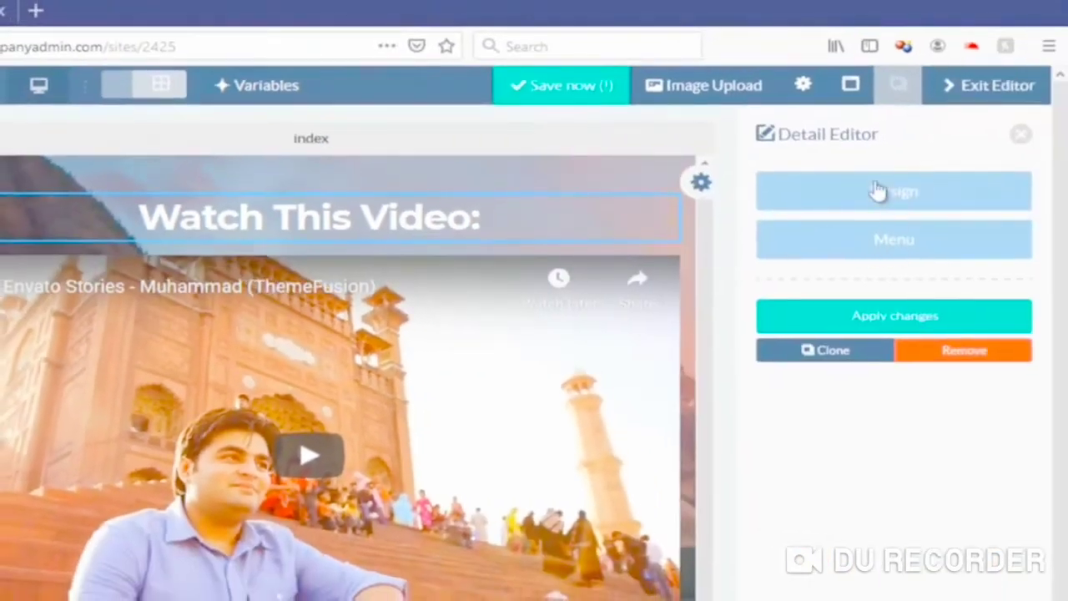
click(881, 194)
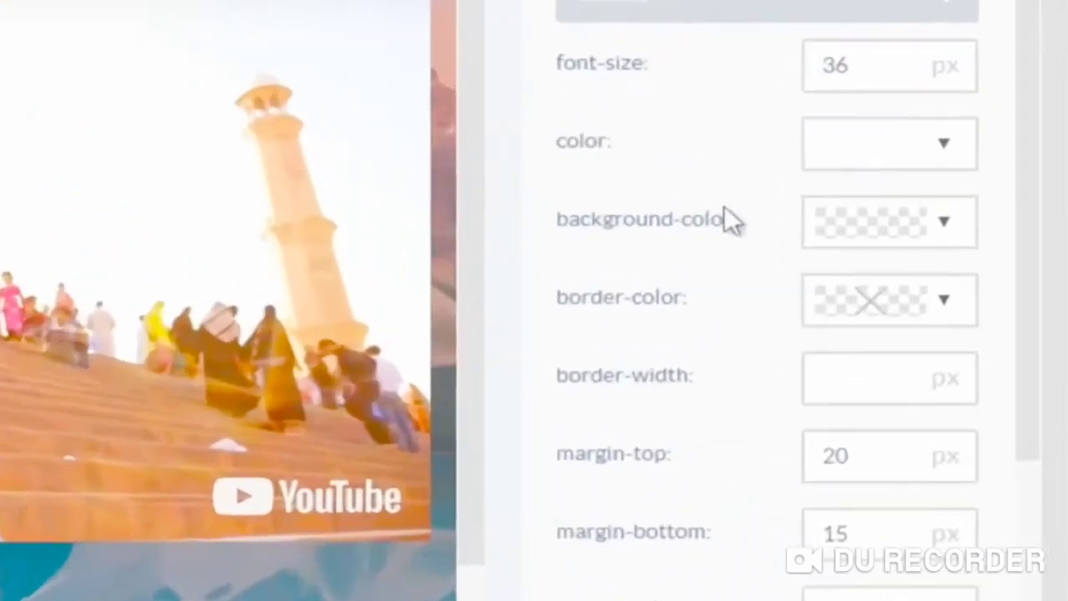
scroll(699, 190, down, 3)
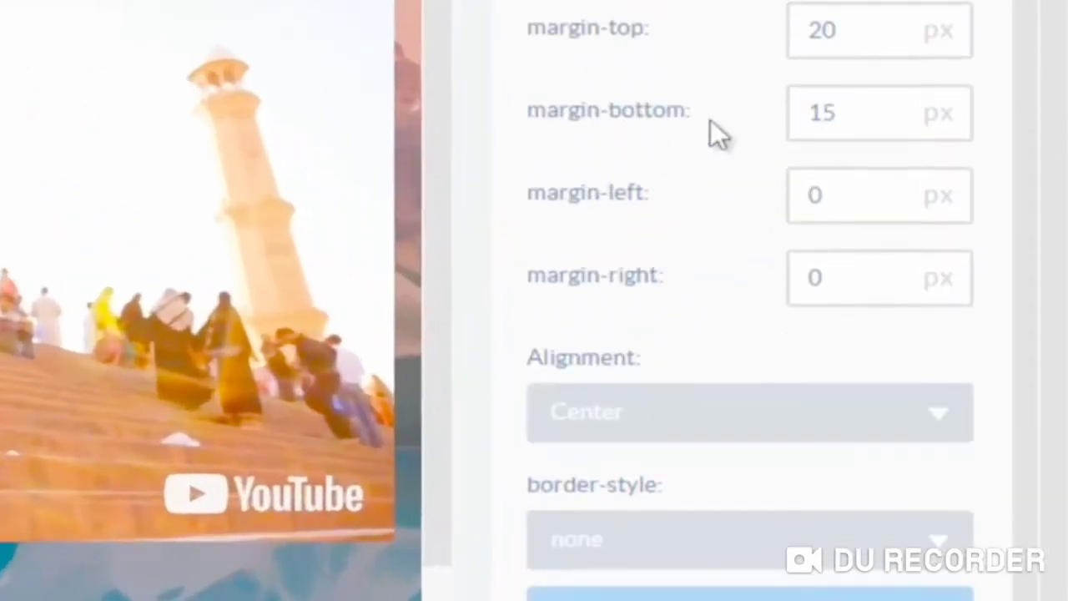
scroll(711, 119, up, 1)
click(789, 222)
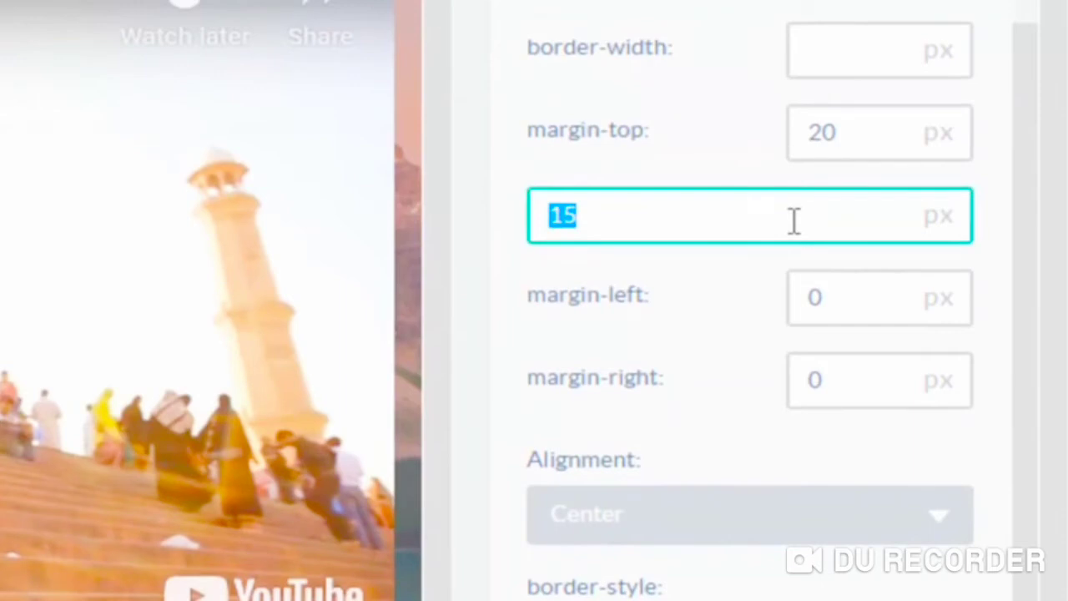
text(04)
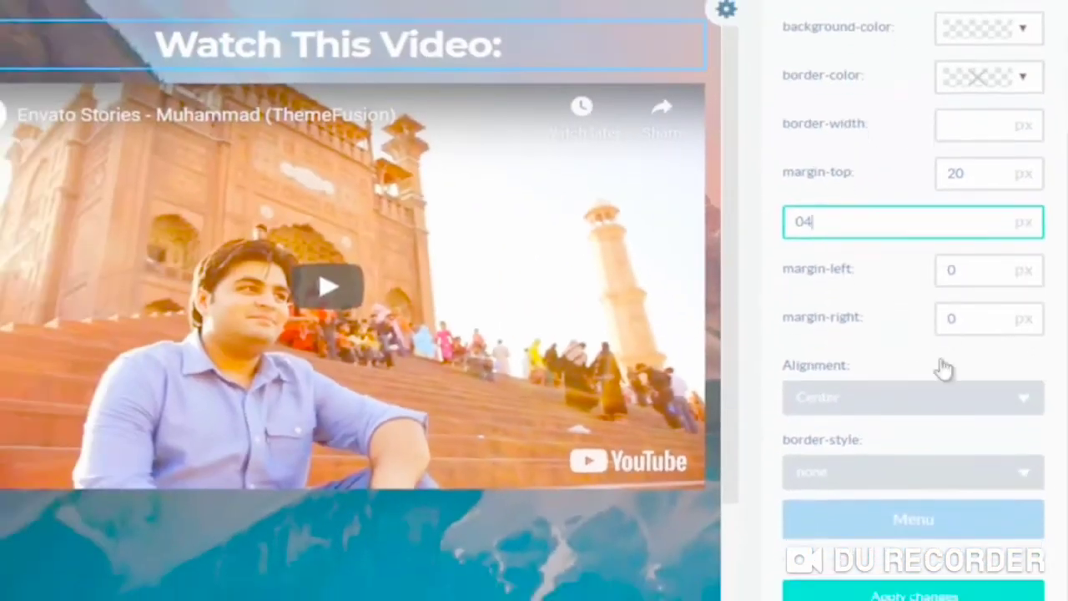
click(870, 576)
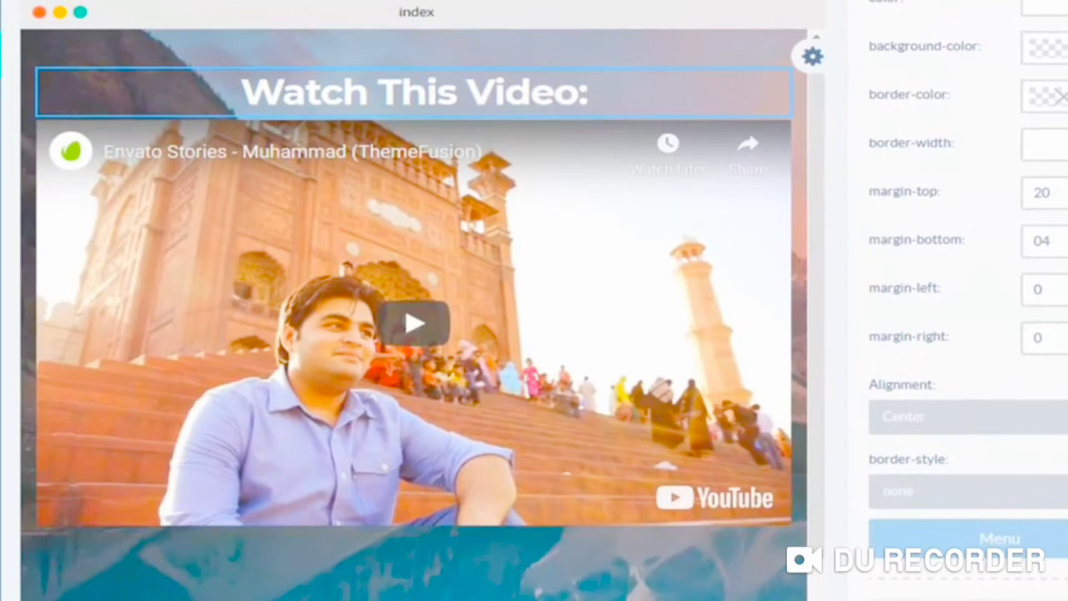
scroll(968, 300, up, 5)
click(25, 295)
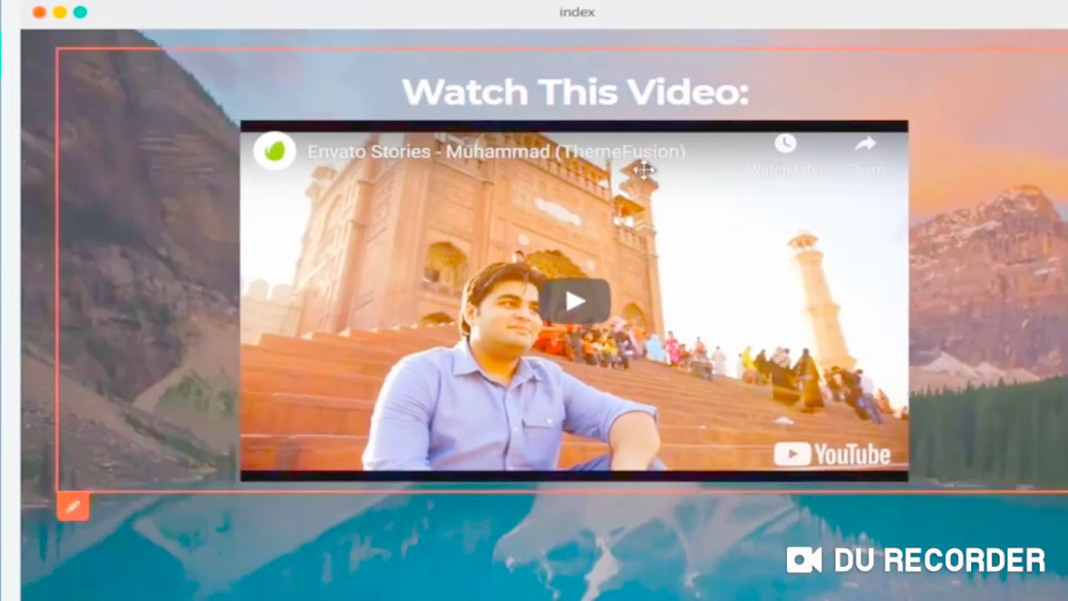
Open the header video's settings, highlight its Youtube Video ID and apply the unchanged settings
scroll(1060, 271, down, 1)
scroll(1060, 271, up, 1)
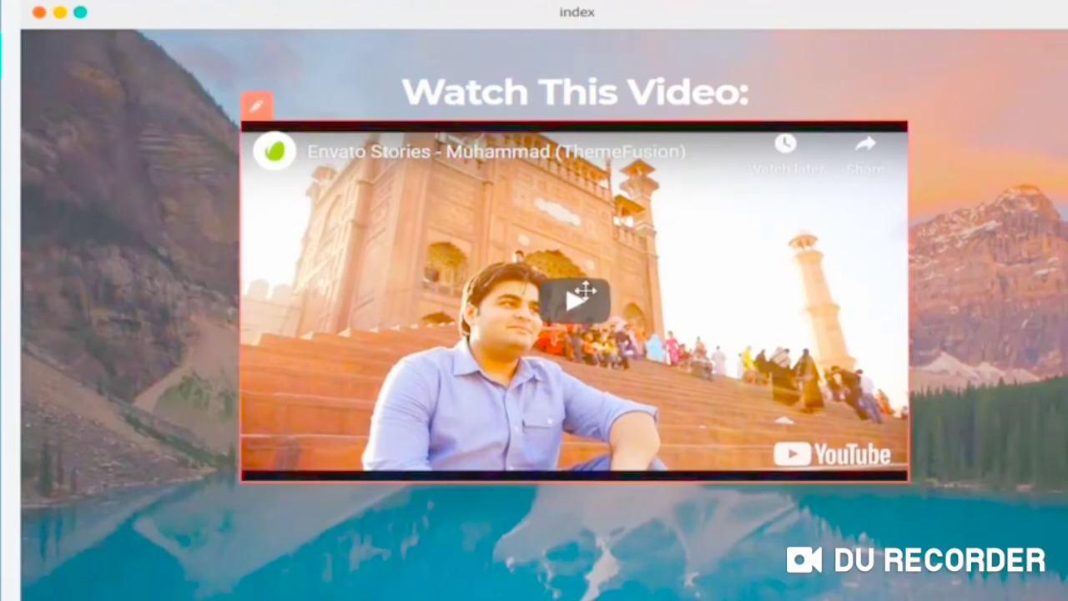
click(257, 109)
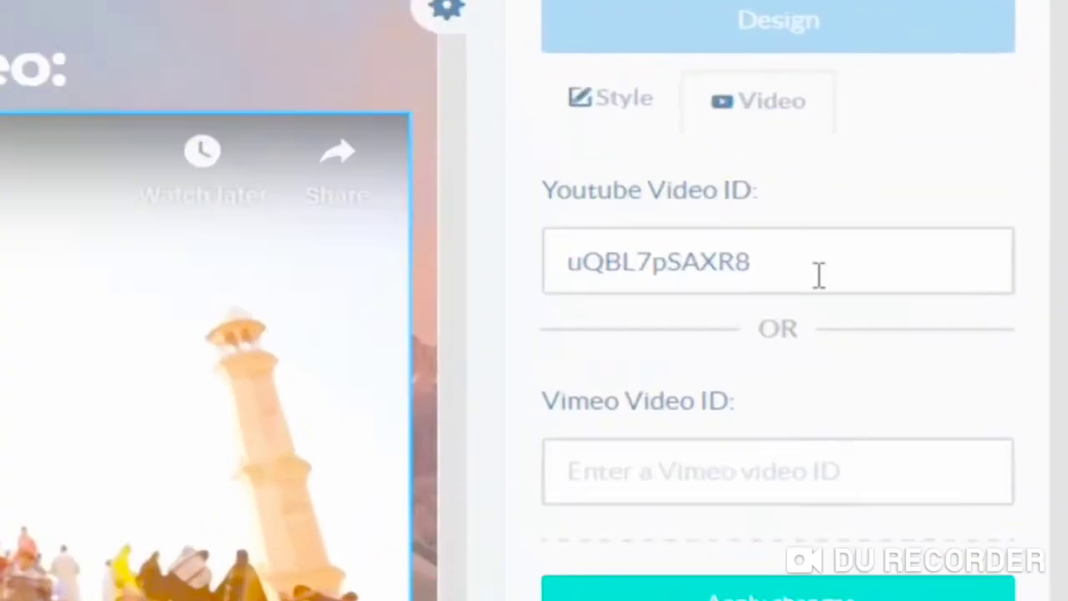
drag(1026, 218, 877, 206)
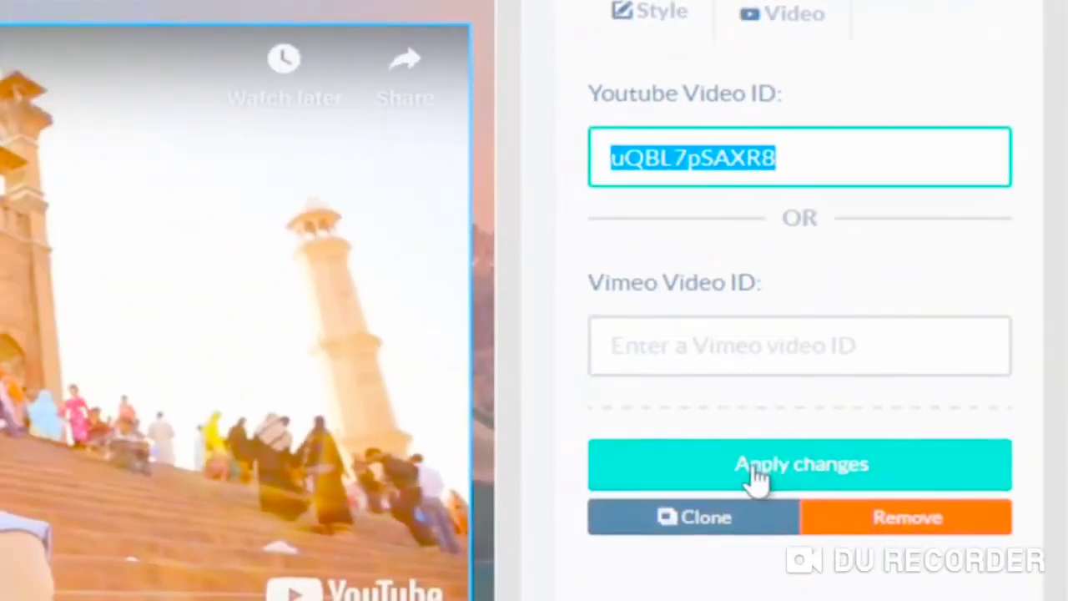
click(756, 479)
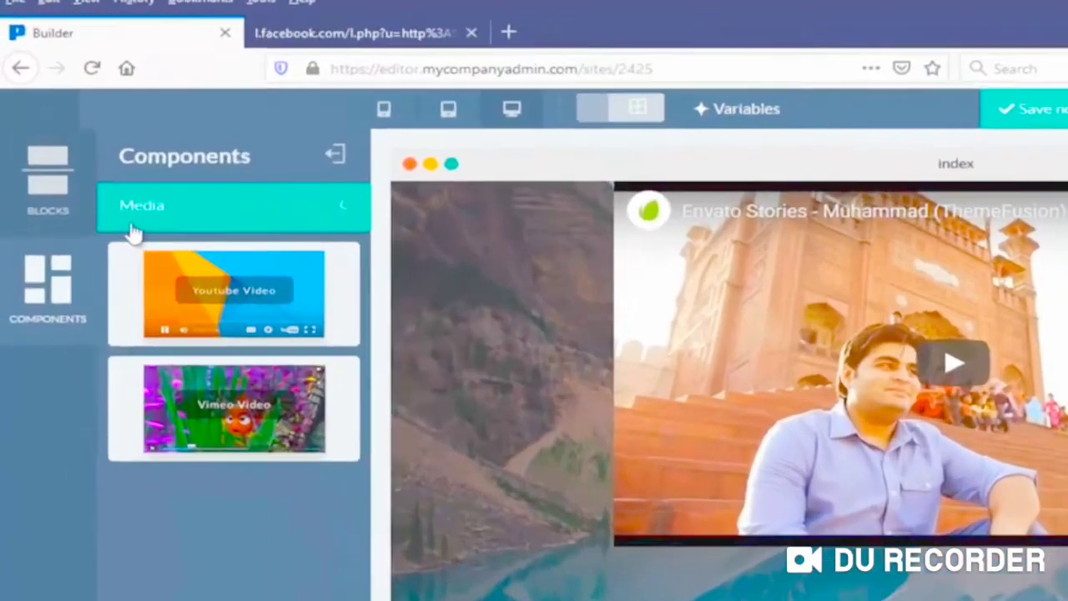
Add the Headers block with the beach boardwalk photo and embedded video below the mountain header block
click(47, 184)
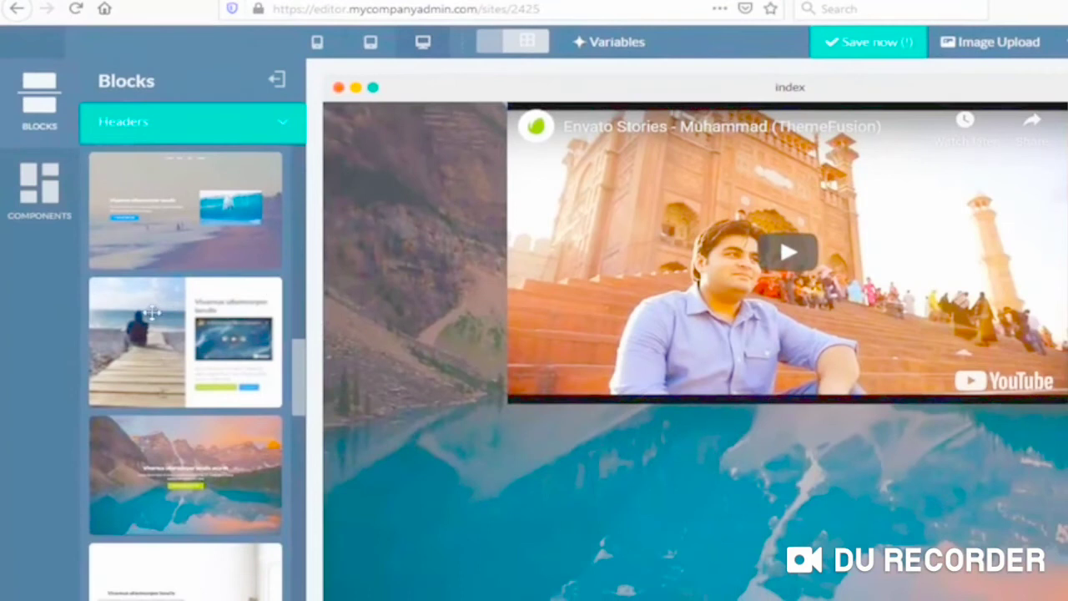
drag(152, 312, 624, 594)
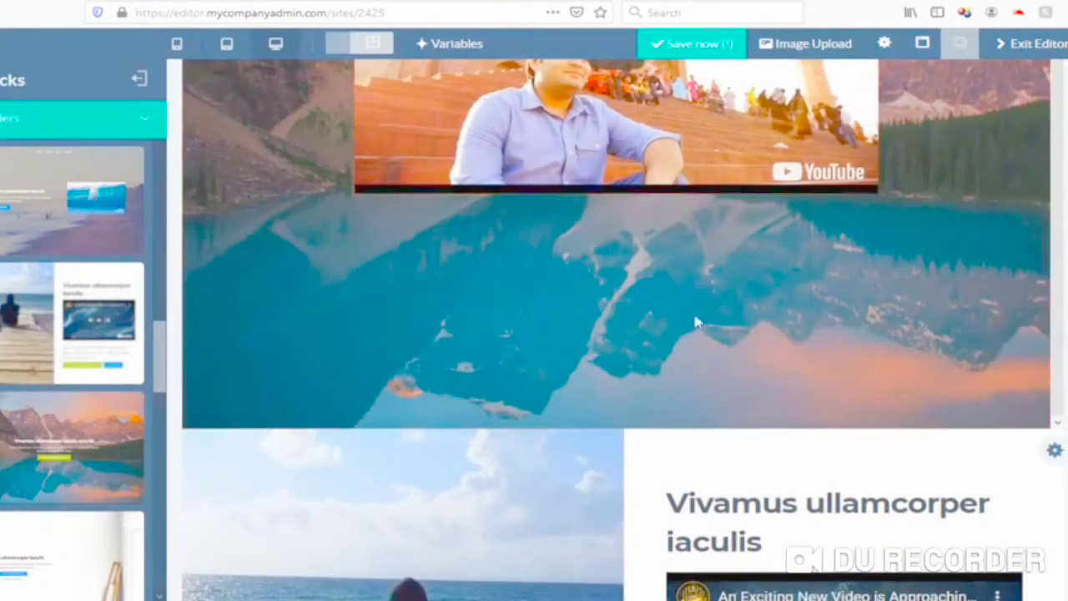
drag(1066, 272, 1066, 218)
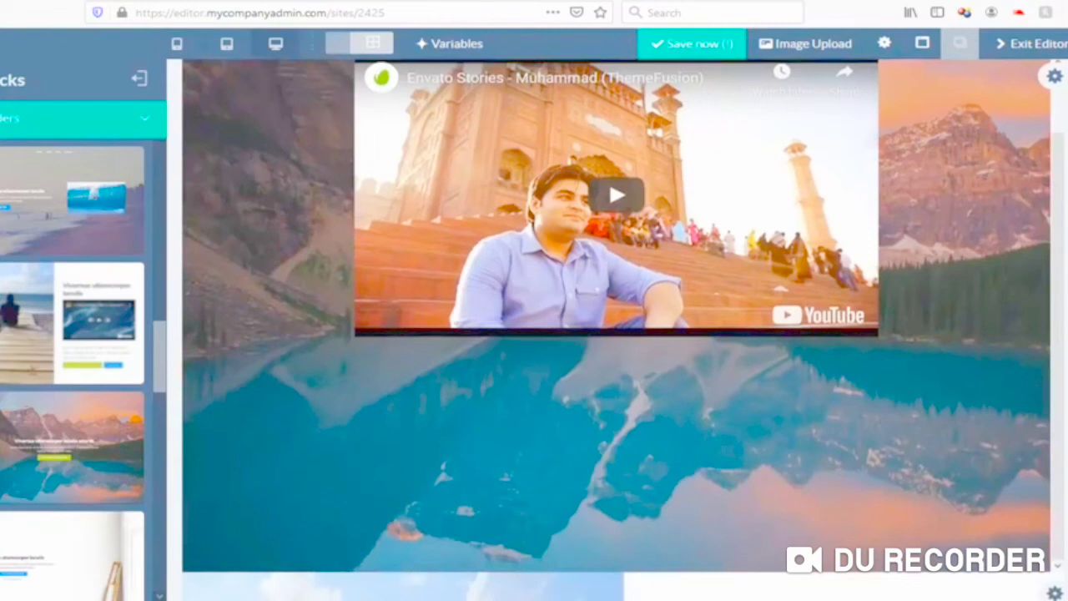
Set the mountain header block's padding-bottom to 5 px and apply the change
scroll(1060, 334, up, 2)
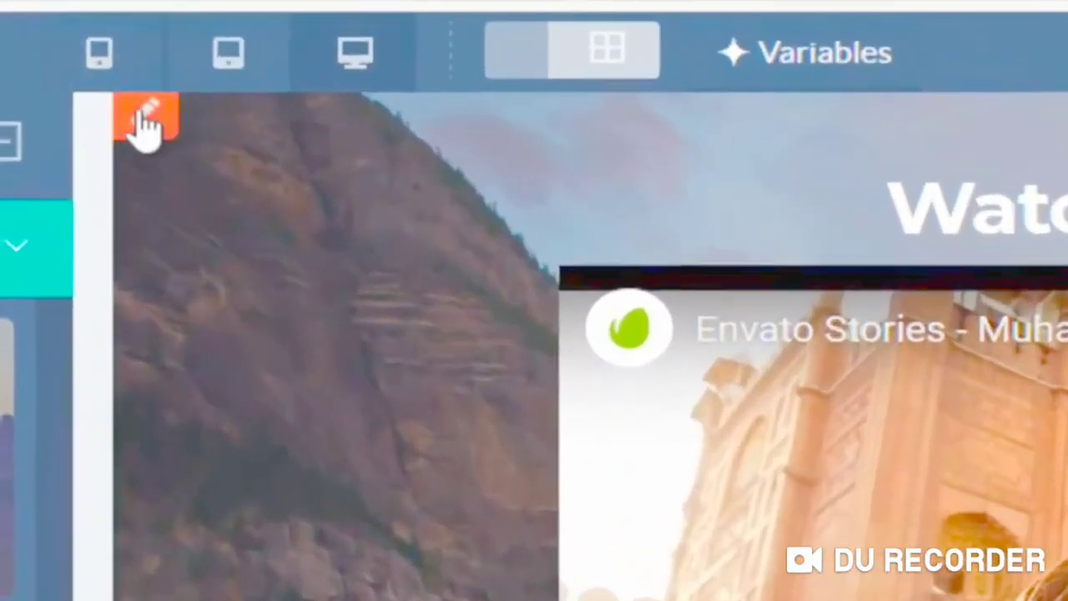
click(144, 126)
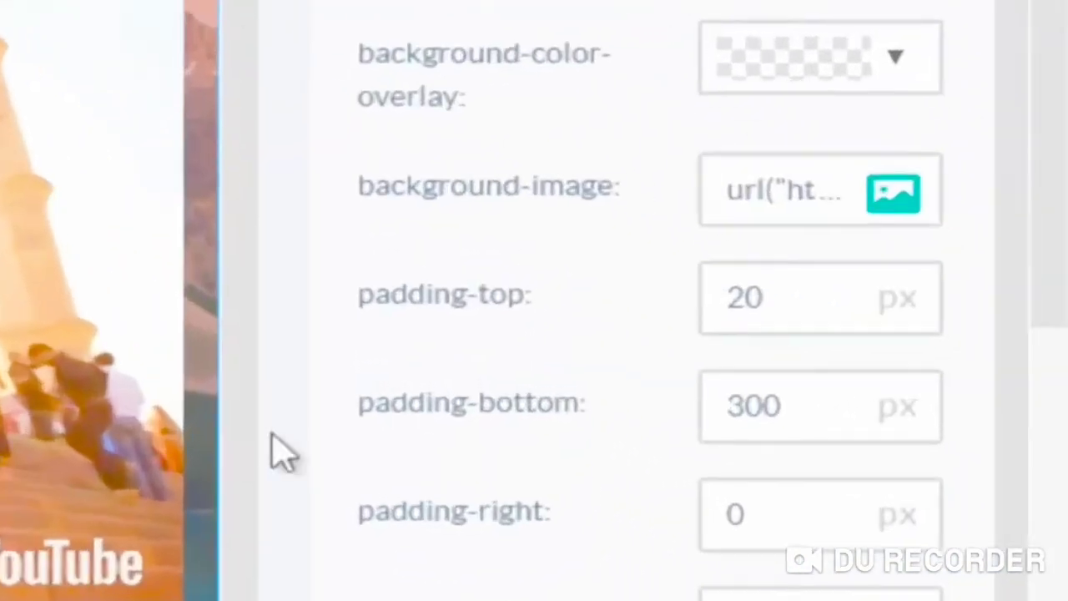
scroll(793, 418, down, 3)
scroll(886, 318, up, 1)
scroll(711, 41, up, 2)
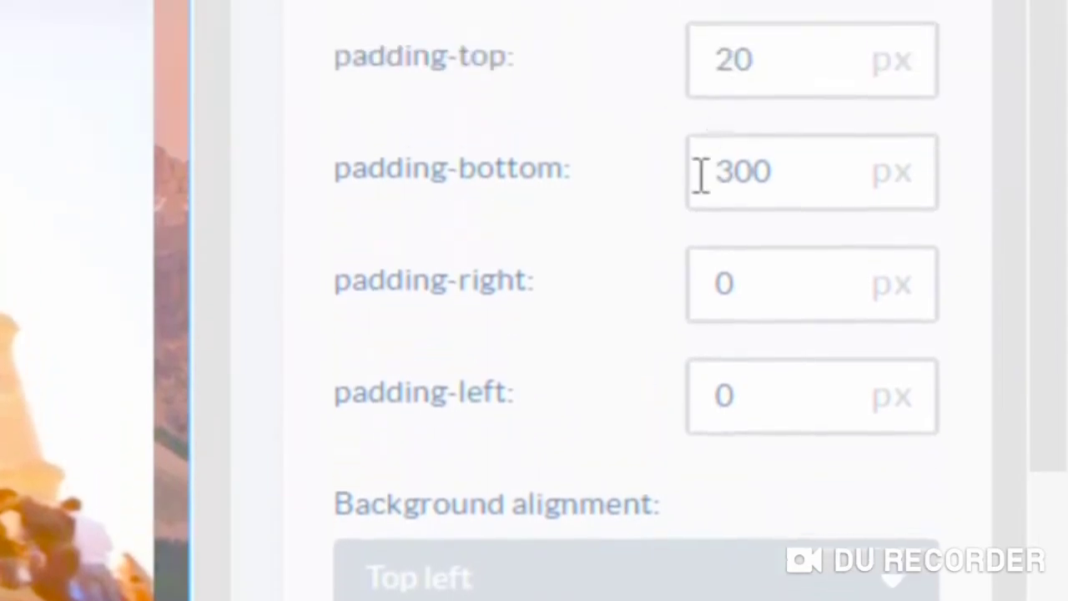
click(803, 174)
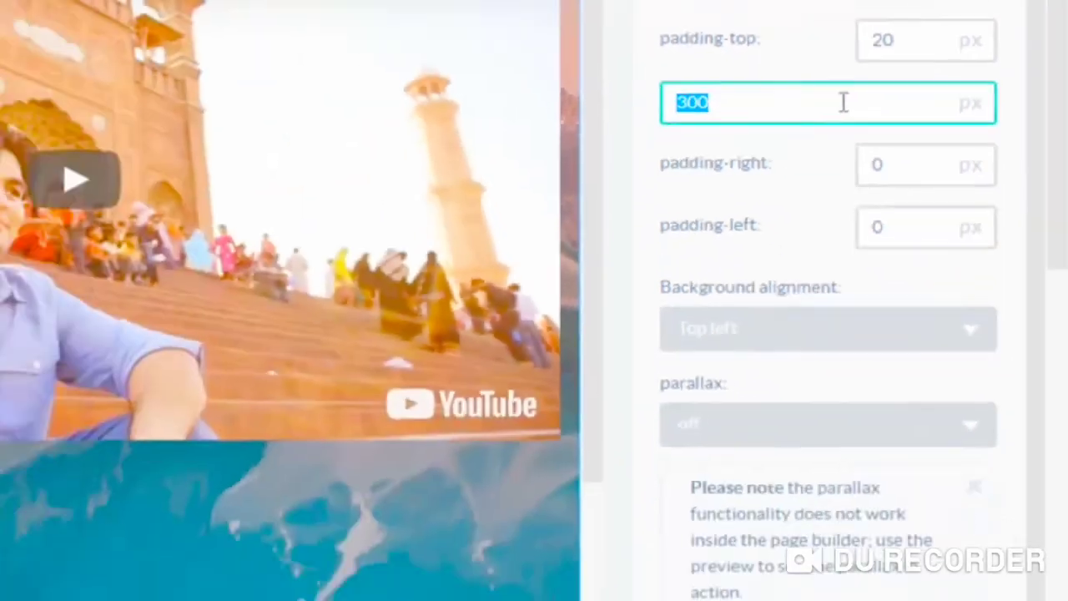
text(5)
scroll(860, 93, down, 3)
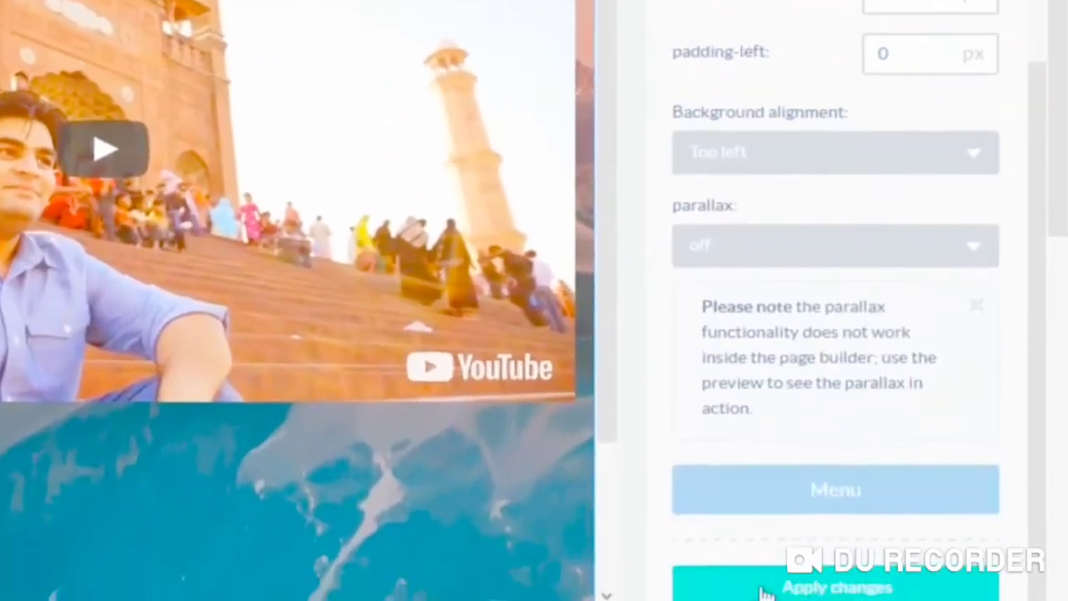
click(761, 541)
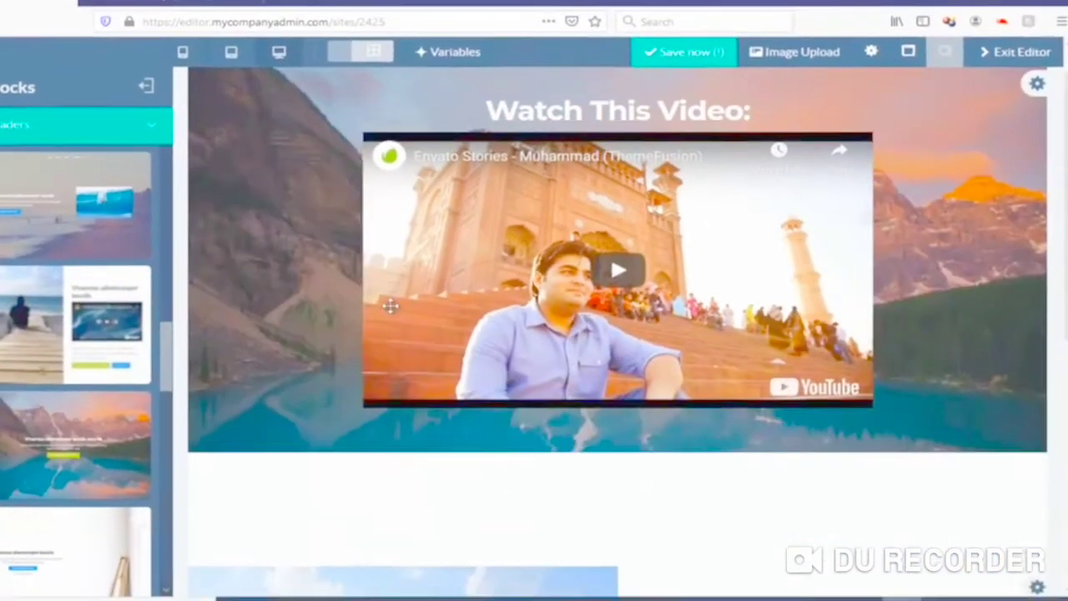
Replace the placeholder heading in the beach photo block with "How You Get Paid:"
scroll(438, 418, down, 3)
scroll(448, 412, down, 3)
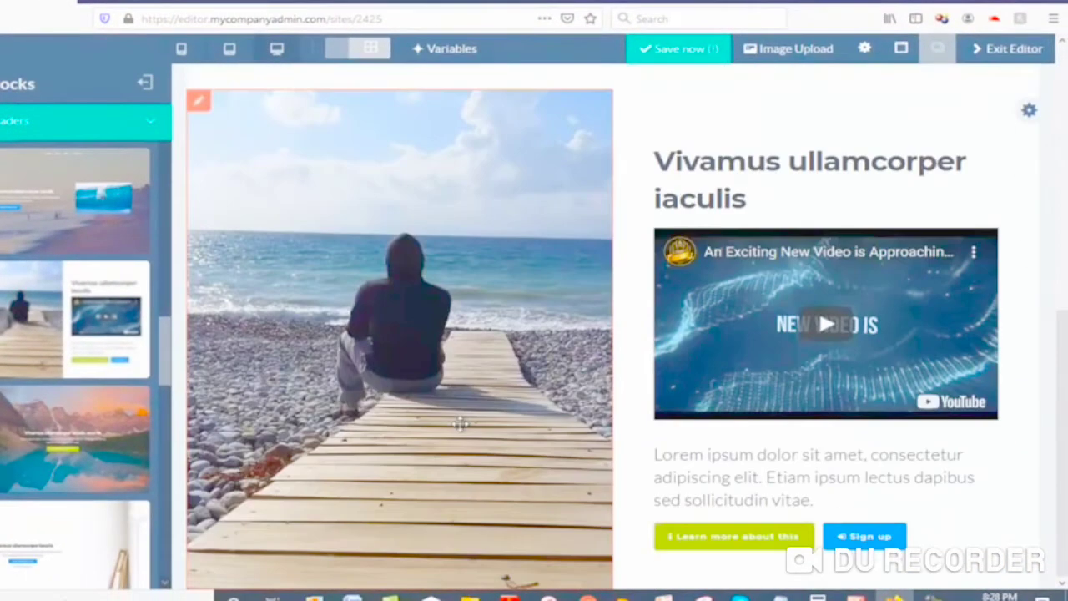
scroll(456, 406, up, 6)
scroll(384, 334, down, 5)
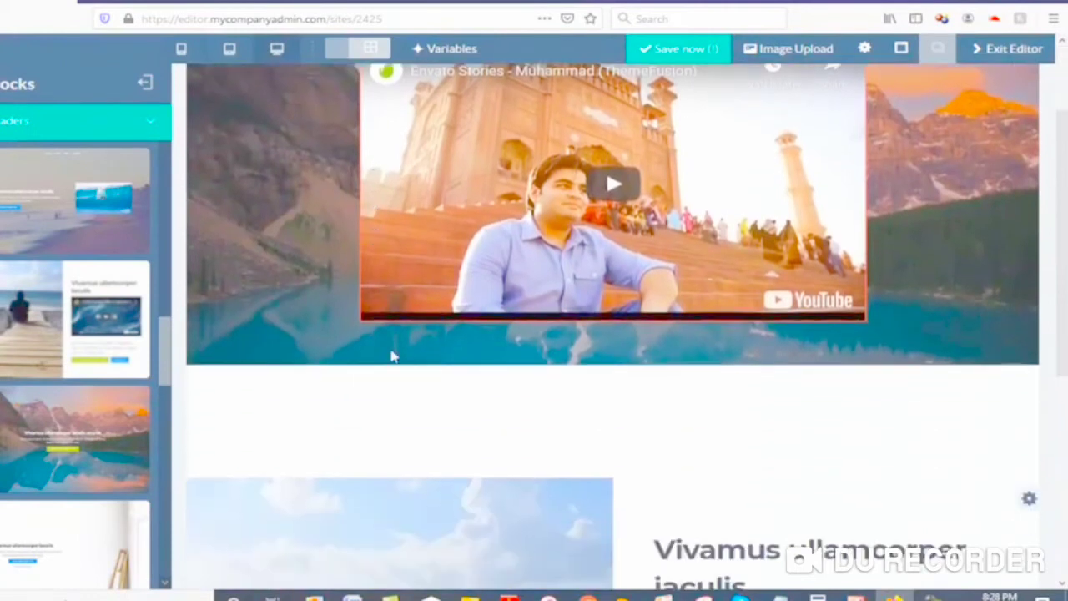
scroll(415, 364, down, 3)
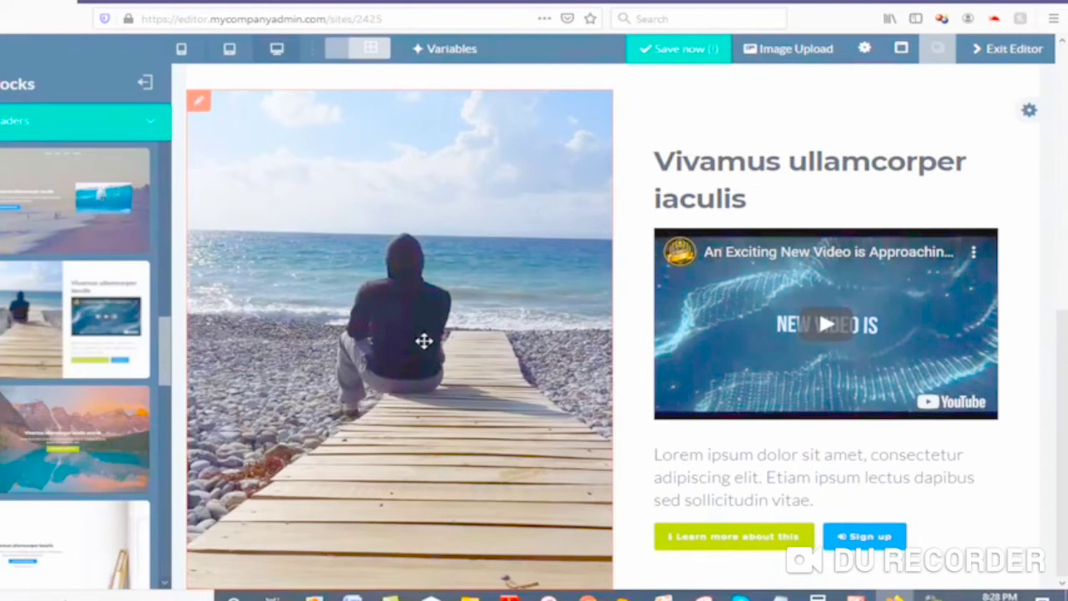
click(694, 133)
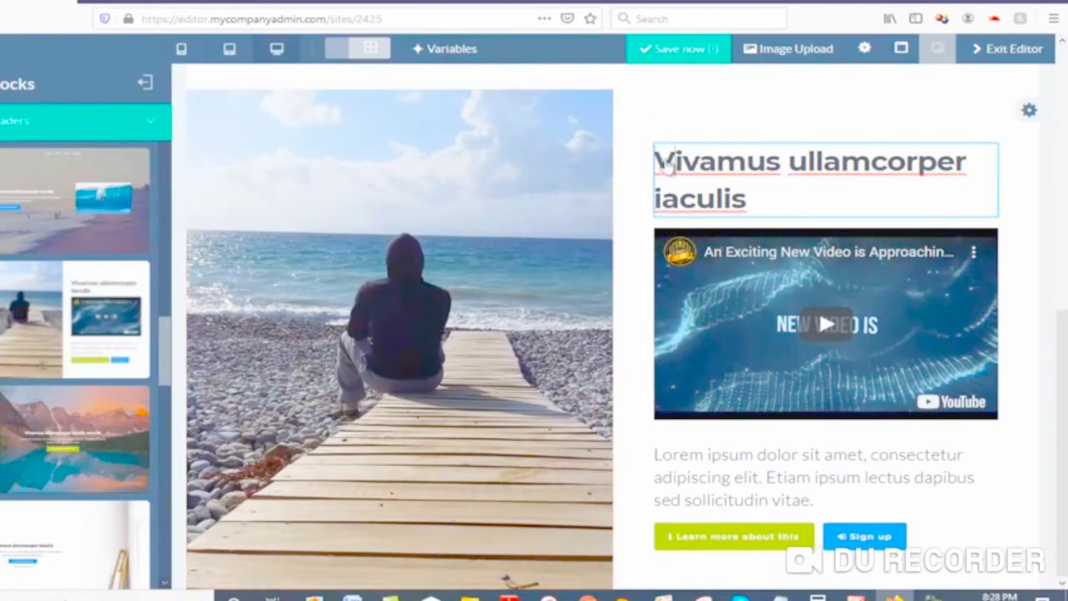
key(Delete)
key(Delete)
key(Delete)
key(Delete)
key(Delete)
key(Delete)
key(Delete)
key(Delete)
key(Delete)
key(Delete)
key(Delete)
key(Delete)
key(Delete)
key(Delete)
key(Delete)
key(Delete)
text(How You Get )
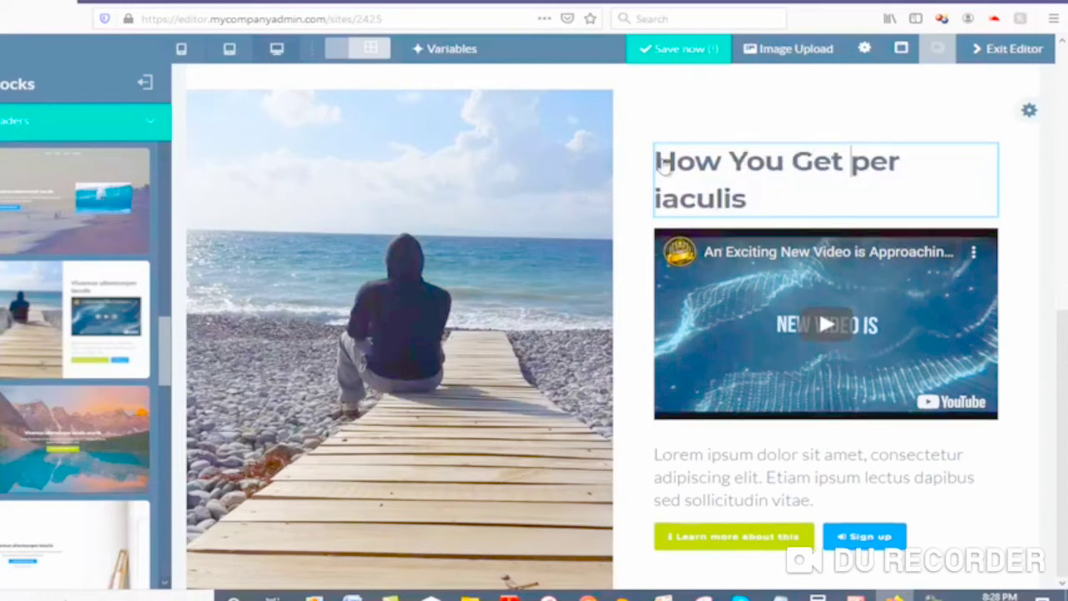
text(Paid)
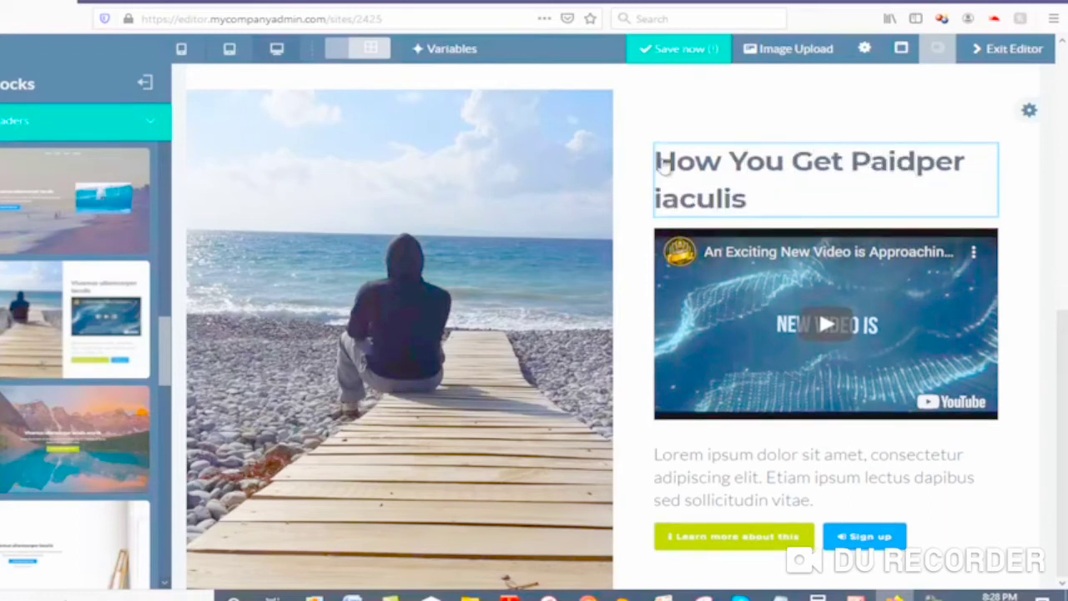
key(Delete)
text(:)
key(Delete)
key(Delete)
key(Delete)
key(Delete)
key(Delete)
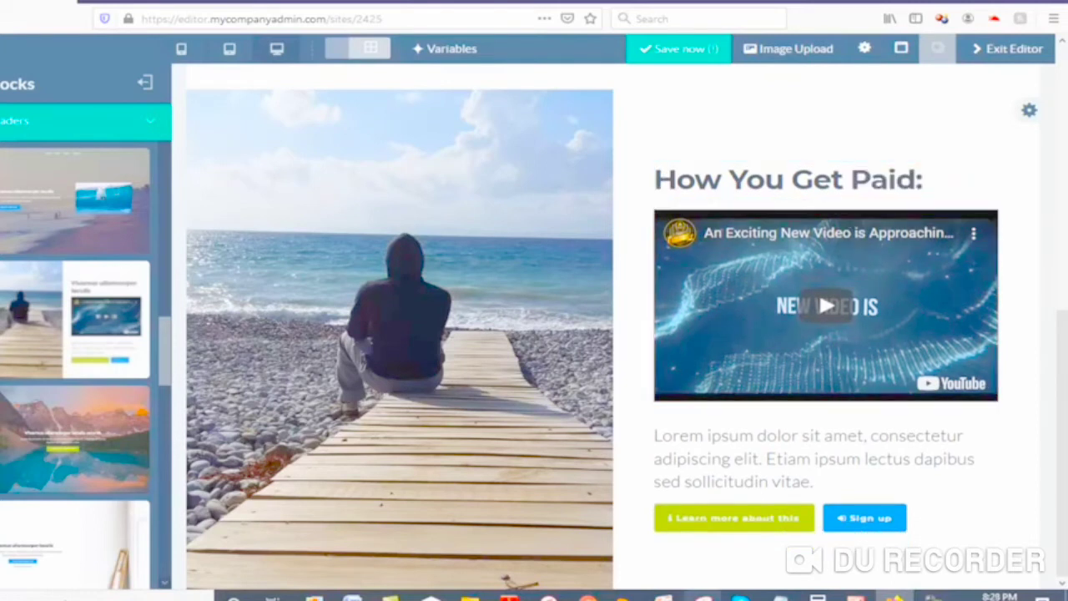
Switch to the Word document and copy the video ID listed under "Pay plan:"
mouse_move(352, 598)
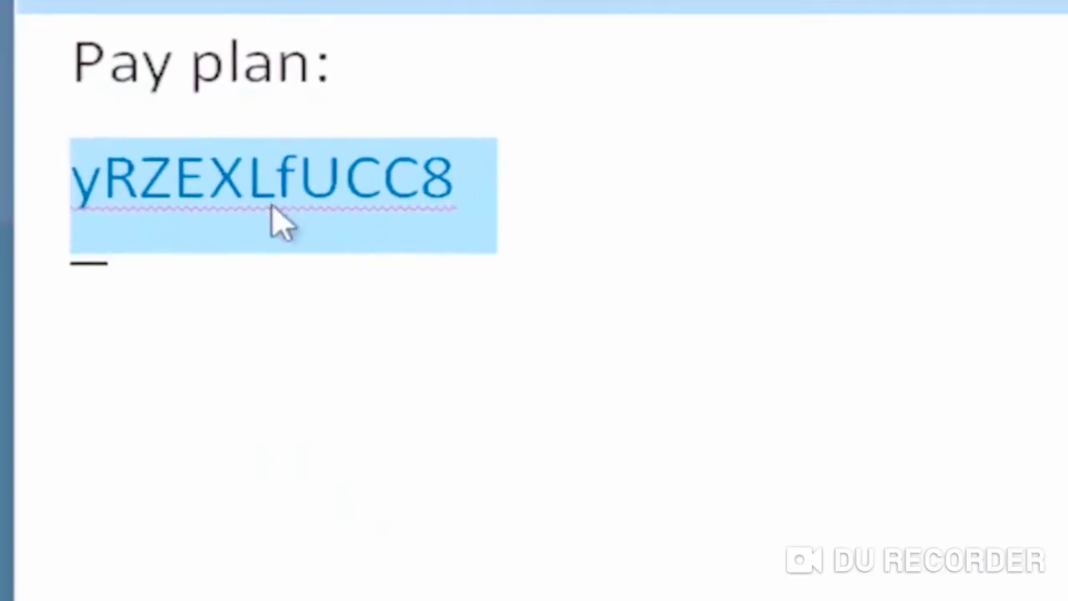
right_click(276, 203)
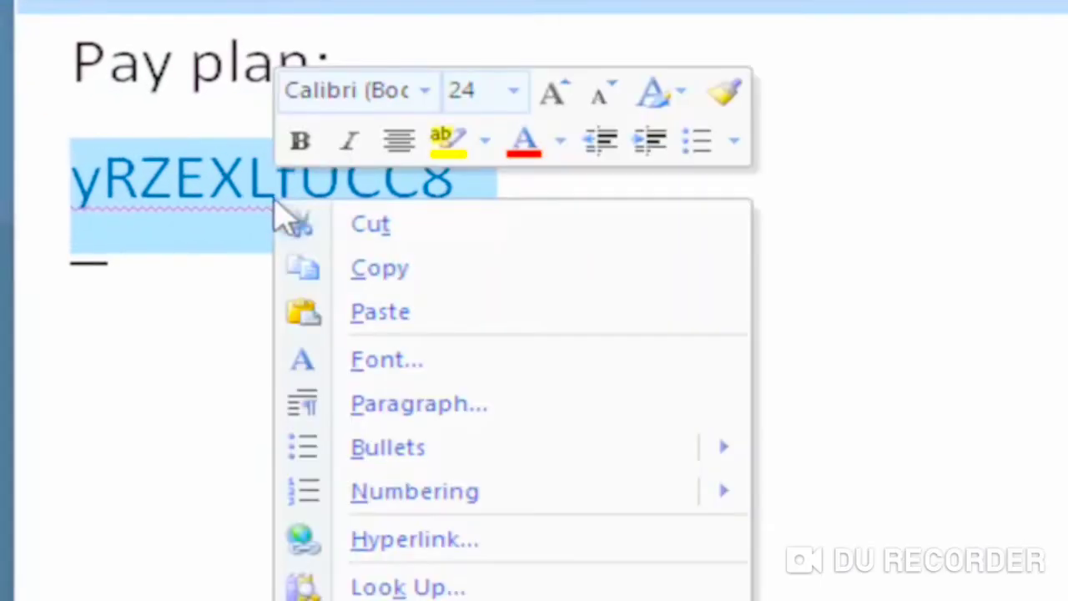
click(415, 280)
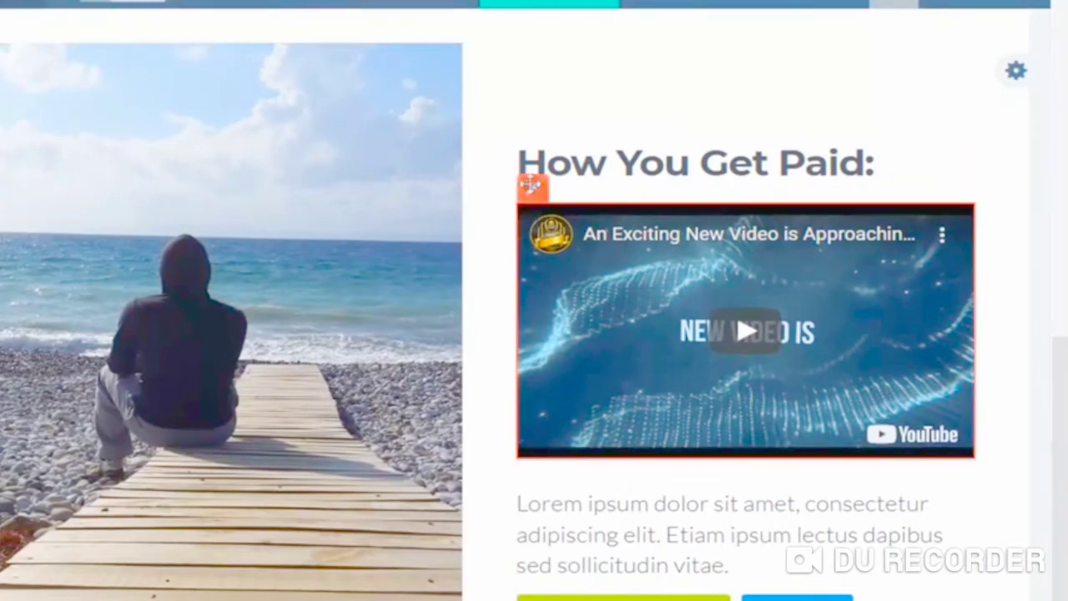
Replace the Youtube Video ID of the video below "How You Get Paid:" with yRZEXLfUCC8 and apply the change
click(532, 192)
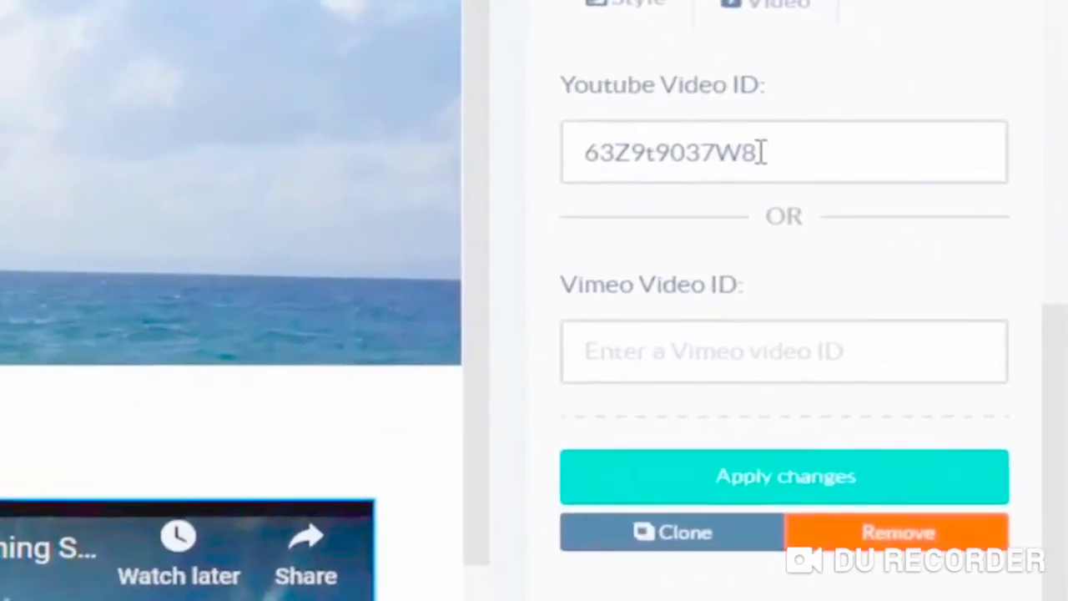
drag(762, 152, 643, 159)
right_click(619, 156)
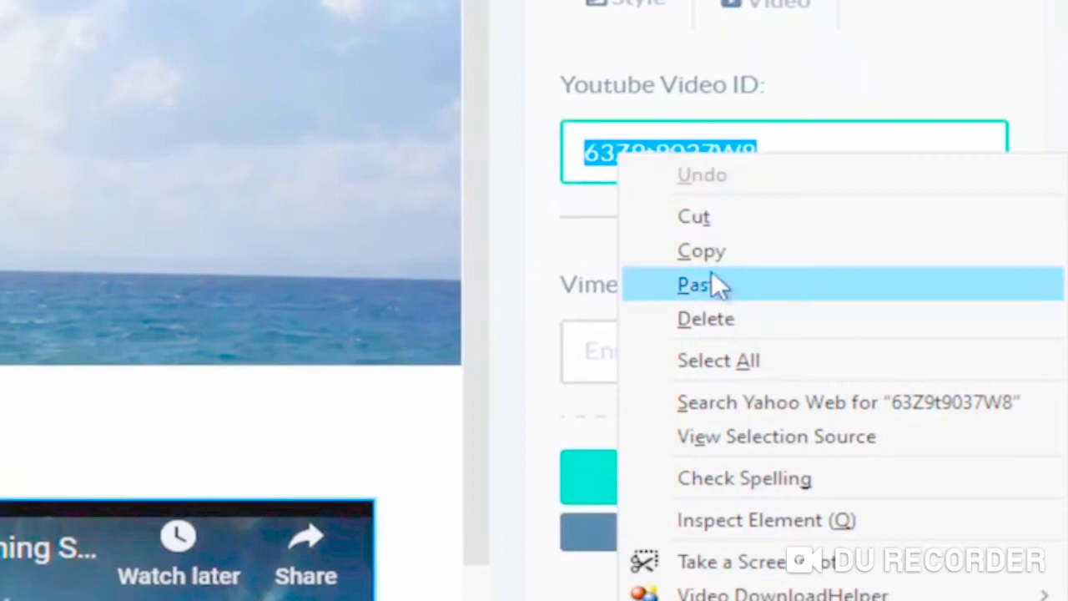
click(711, 282)
click(746, 470)
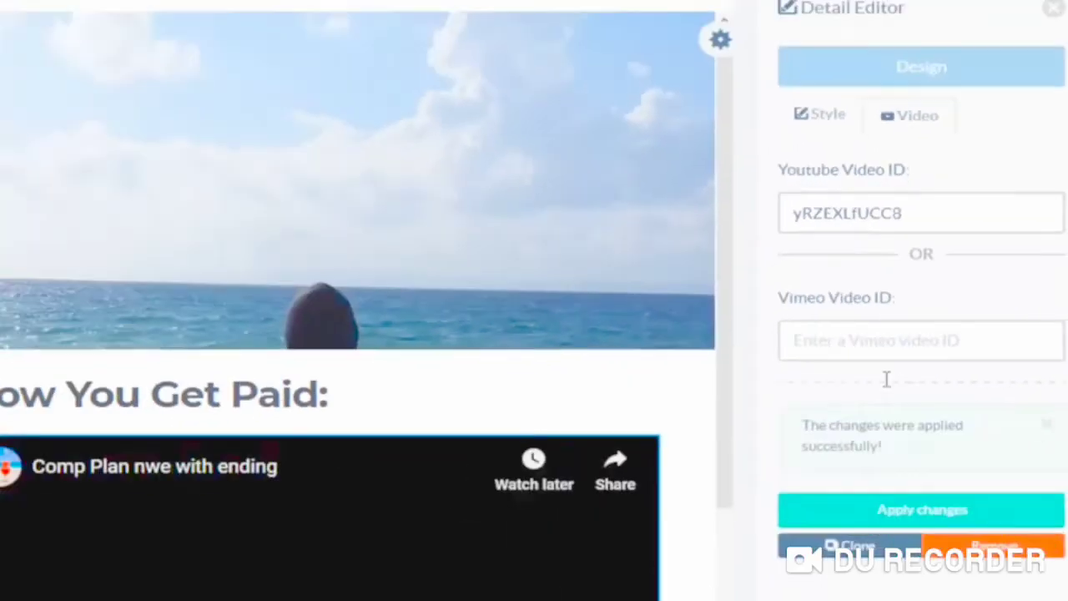
scroll(484, 217, down, 3)
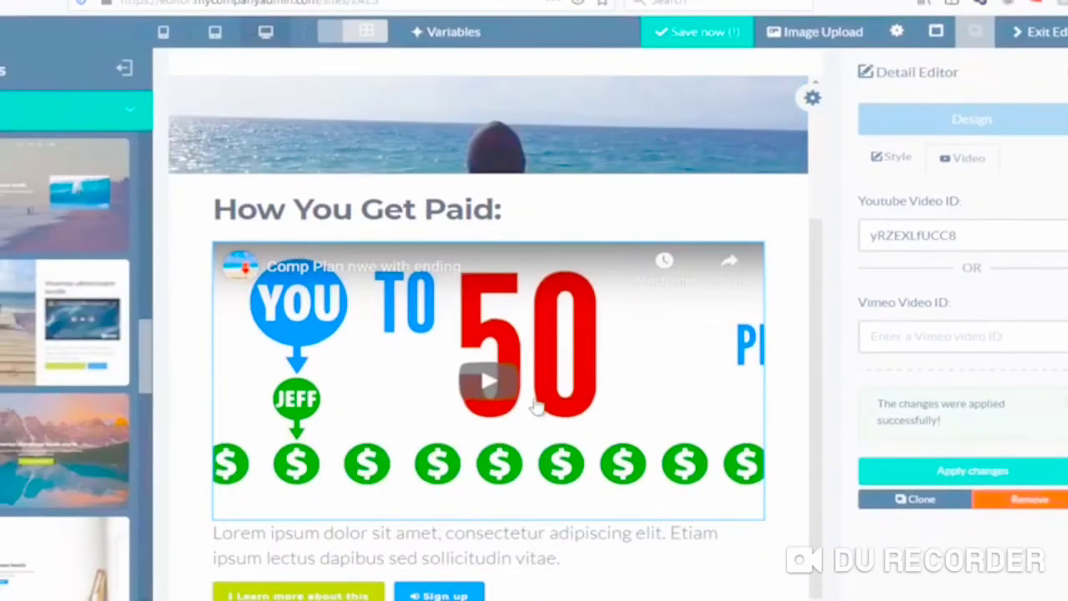
mouse_move(230, 557)
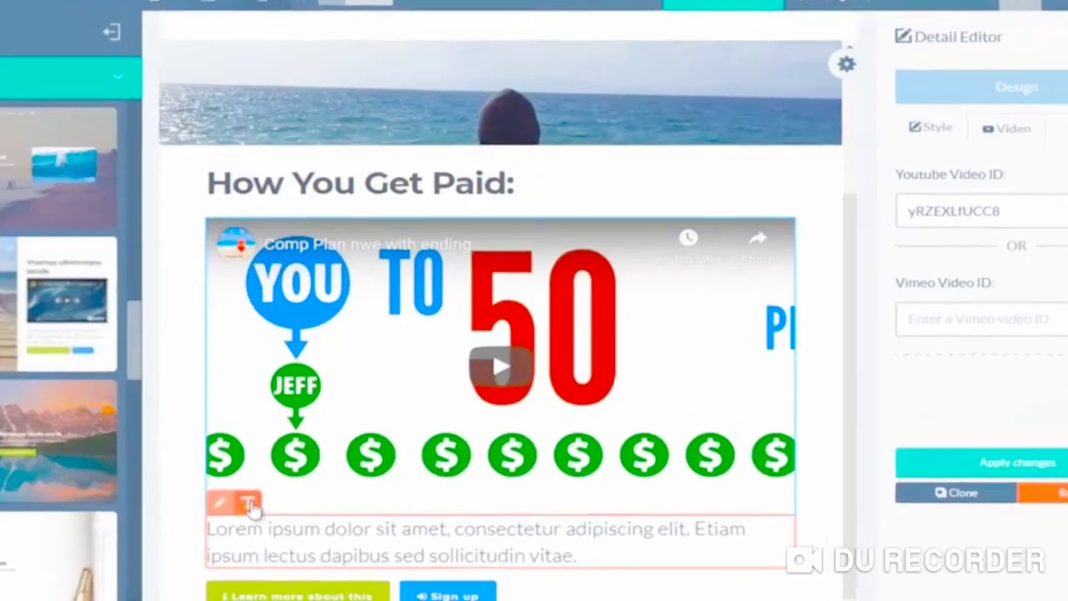
Replace the placeholder paragraph below the pay plan video with "Refer 3 & Your System is FREE!"
click(249, 504)
key(ctrl+a)
key(BackSpace)
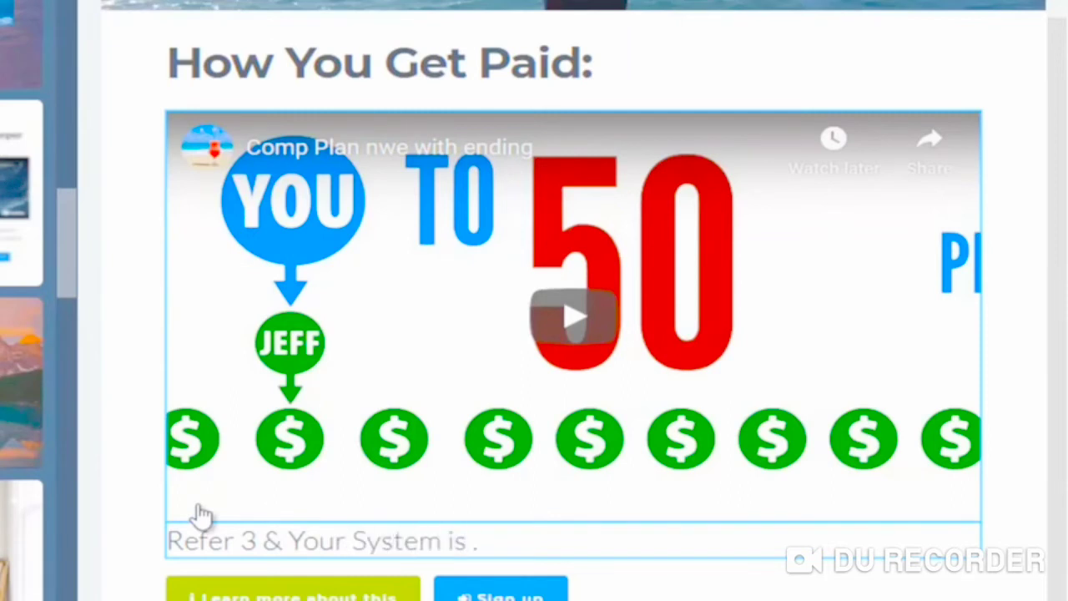
text(FRE#$)
key(BackSpace)
key(BackSpace)
key(BackSpace)
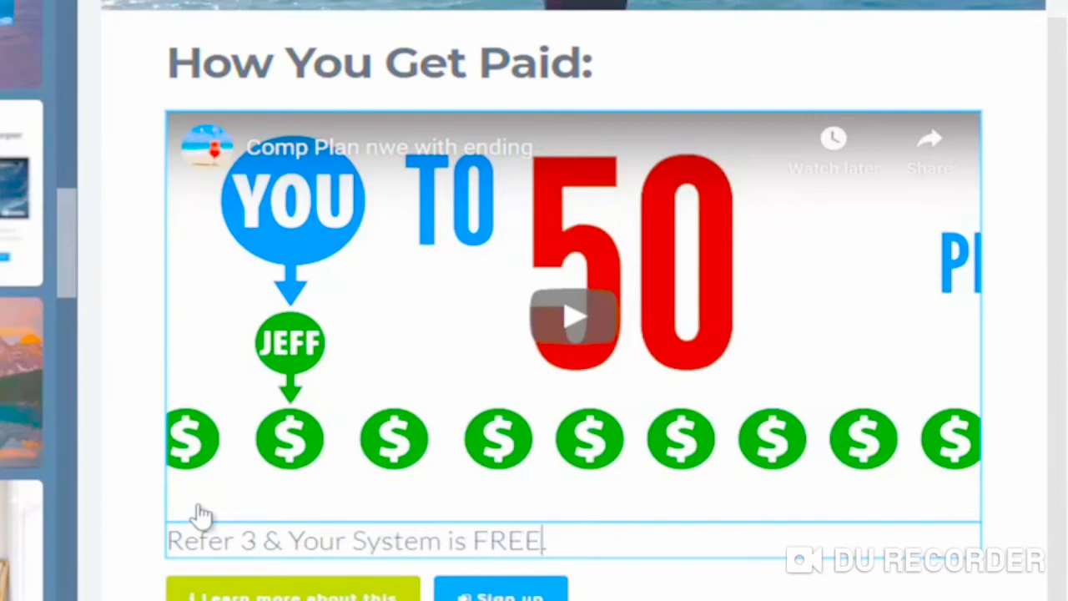
key(Delete)
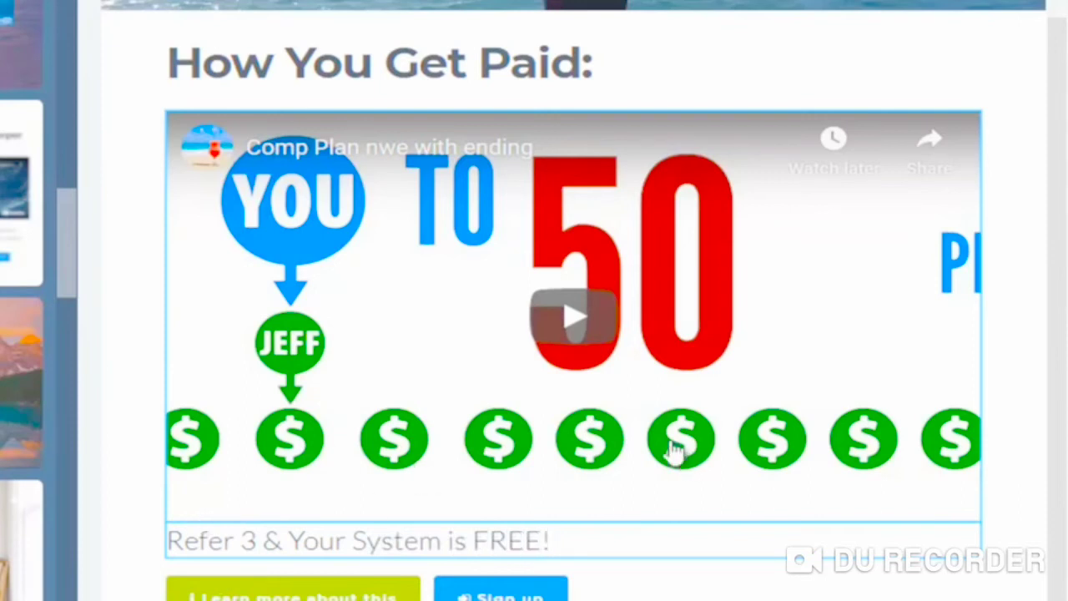
click(663, 585)
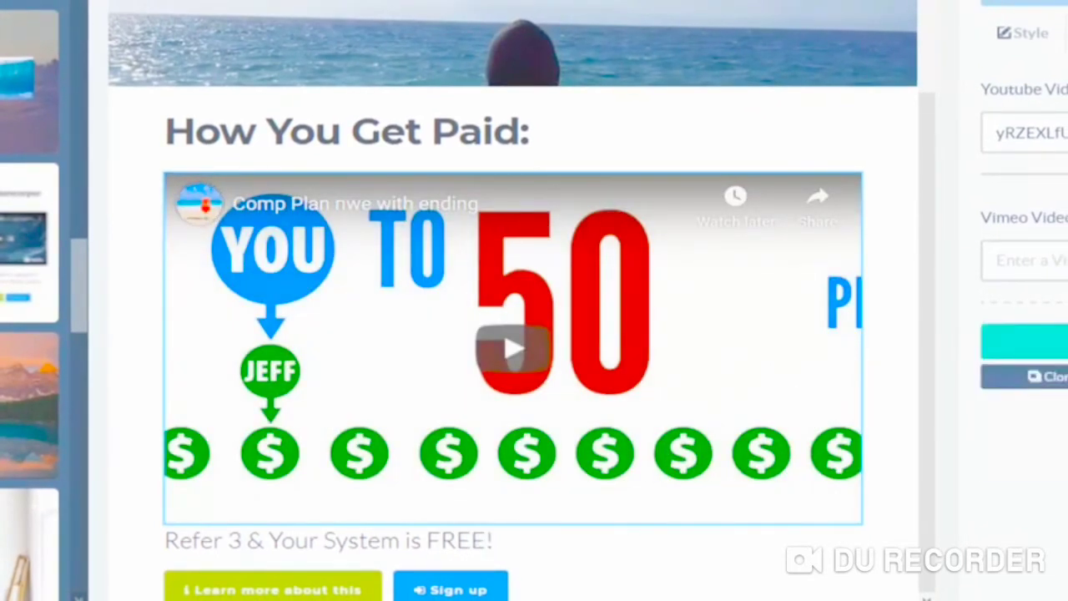
Change the label of the green "Learn more about this" button to "CLICK TO LOGIN"
mouse_move(221, 587)
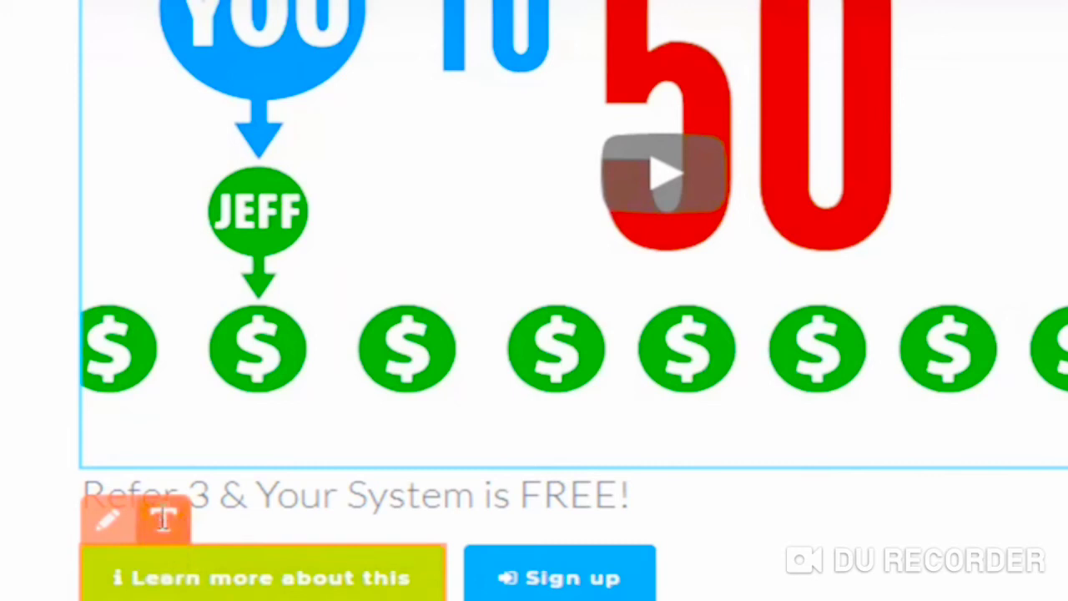
click(152, 578)
key(ctrl+a)
key(BackSpace)
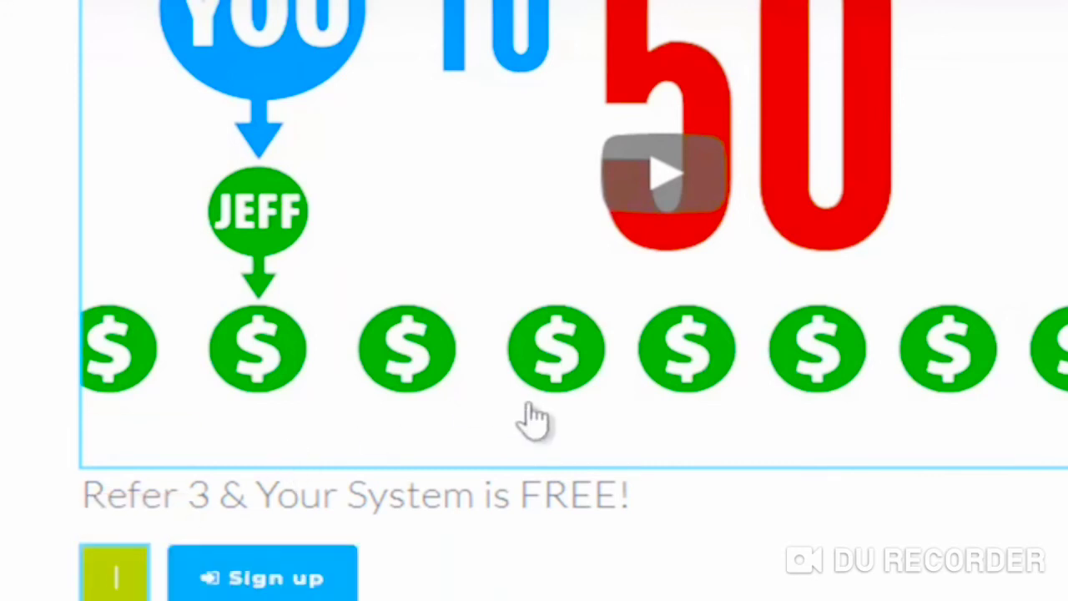
text(CL)
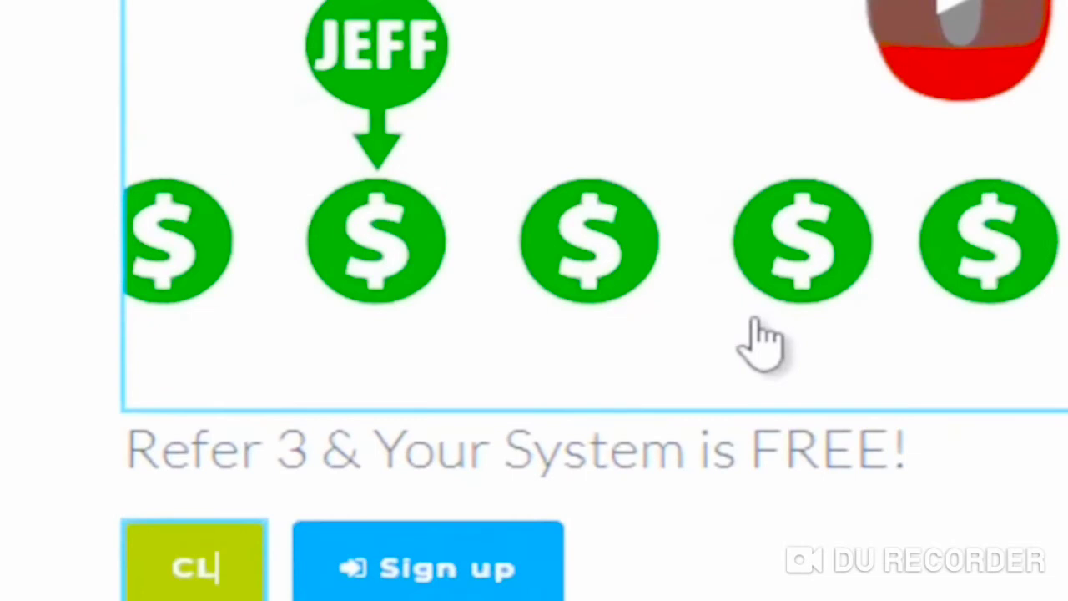
text(CI)
key(BackSpace)
key(BackSpace)
key(BackSpace)
key(BackSpace)
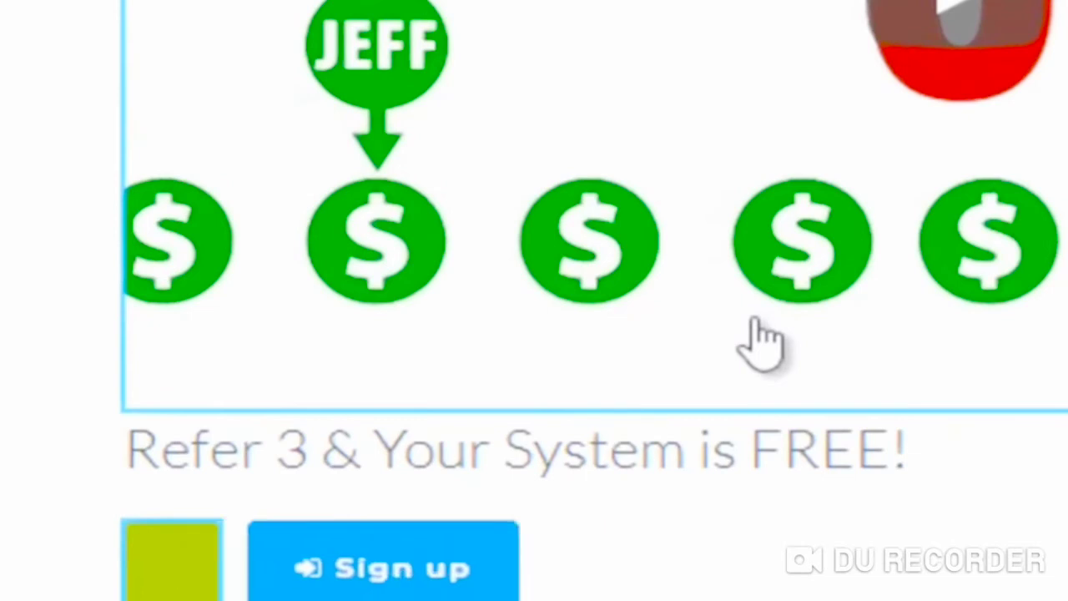
text(CLICK)
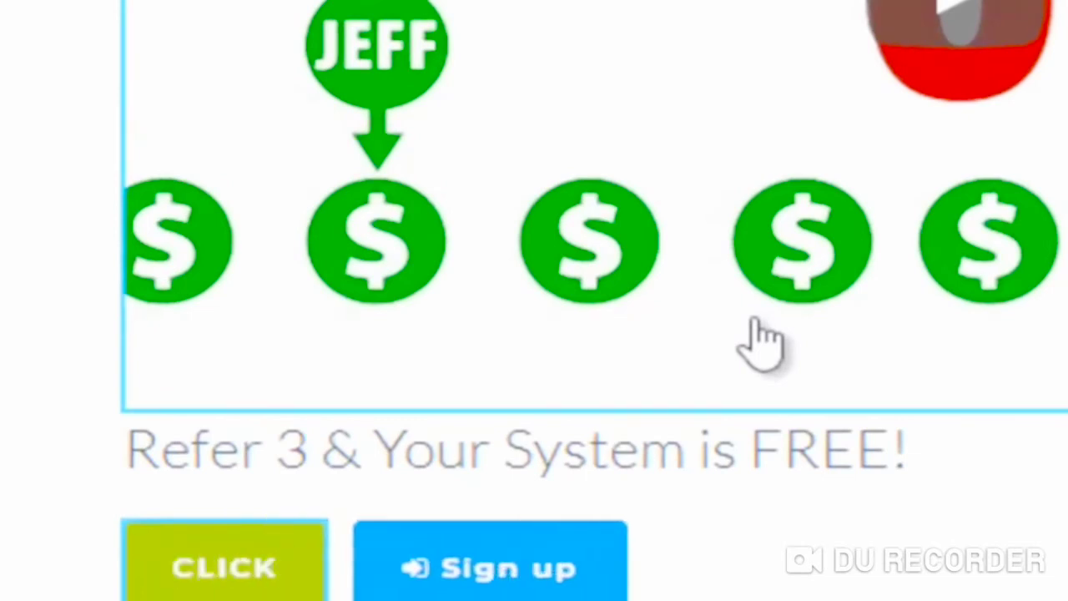
text( TO LO)
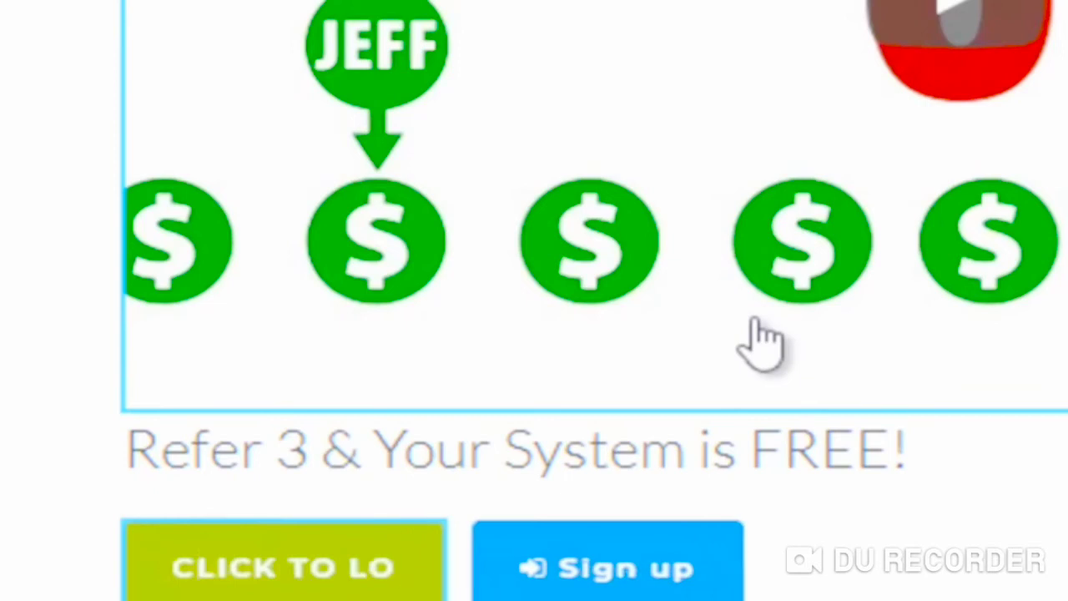
text(GIN)
click(918, 507)
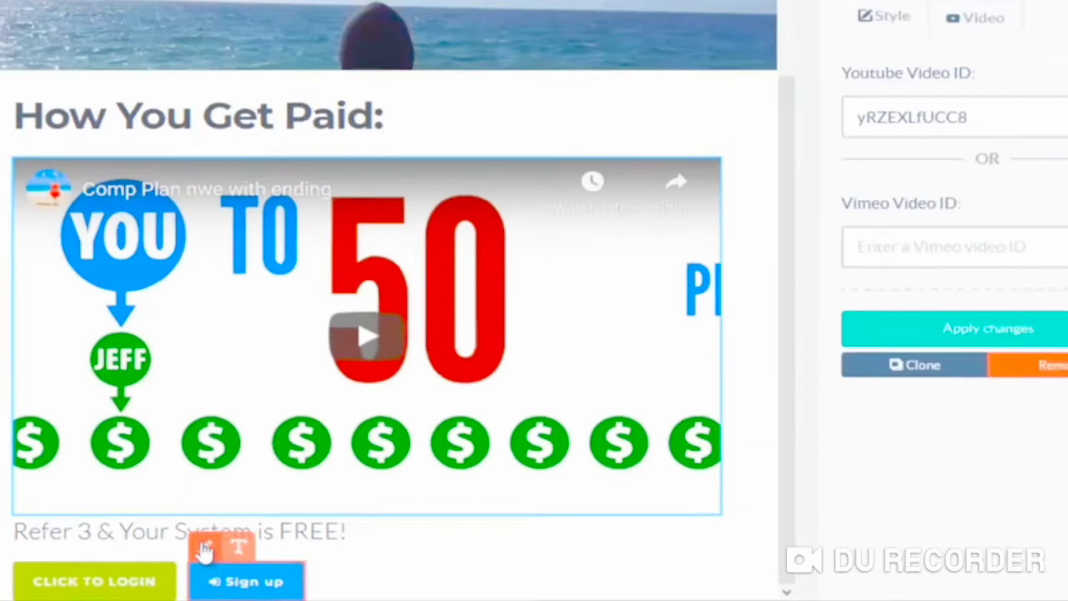
Remove the blue "Sign up" button from the "How You Get Paid:" block
click(655, 555)
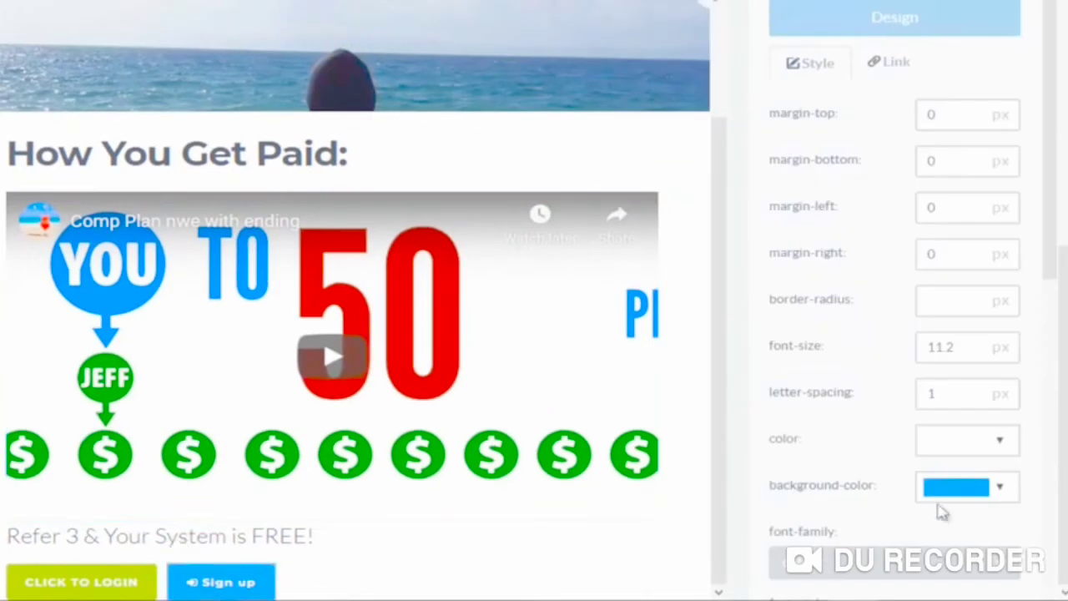
scroll(942, 541, down, 10)
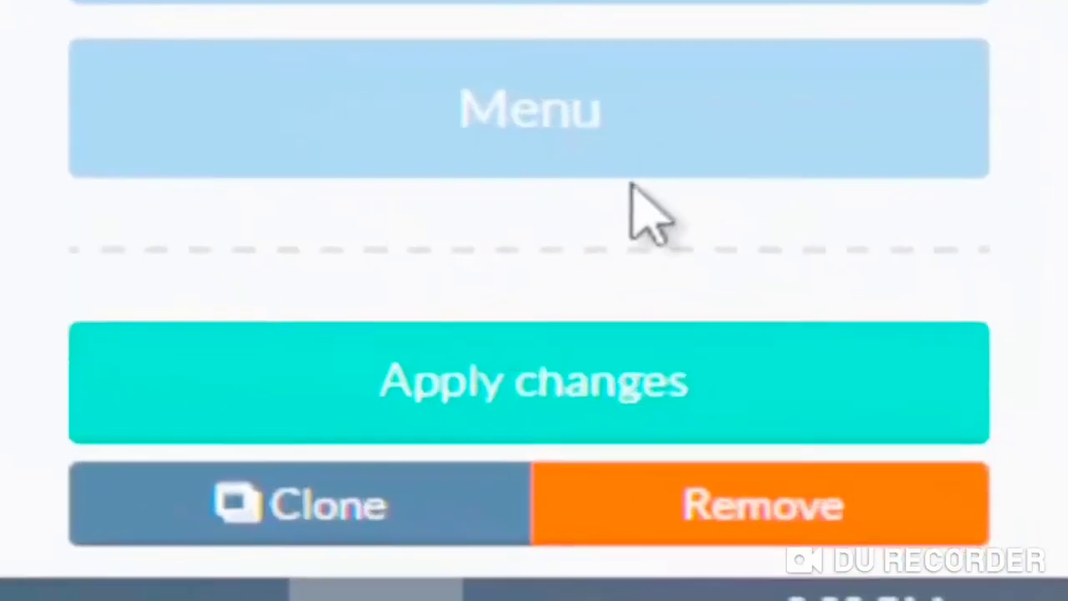
click(763, 505)
click(726, 313)
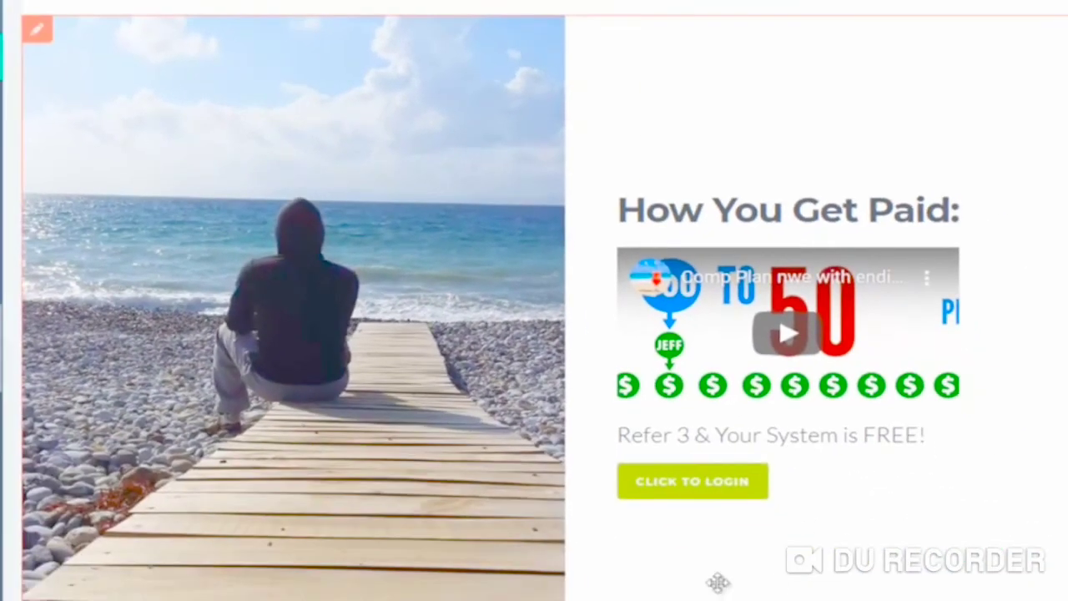
click(689, 497)
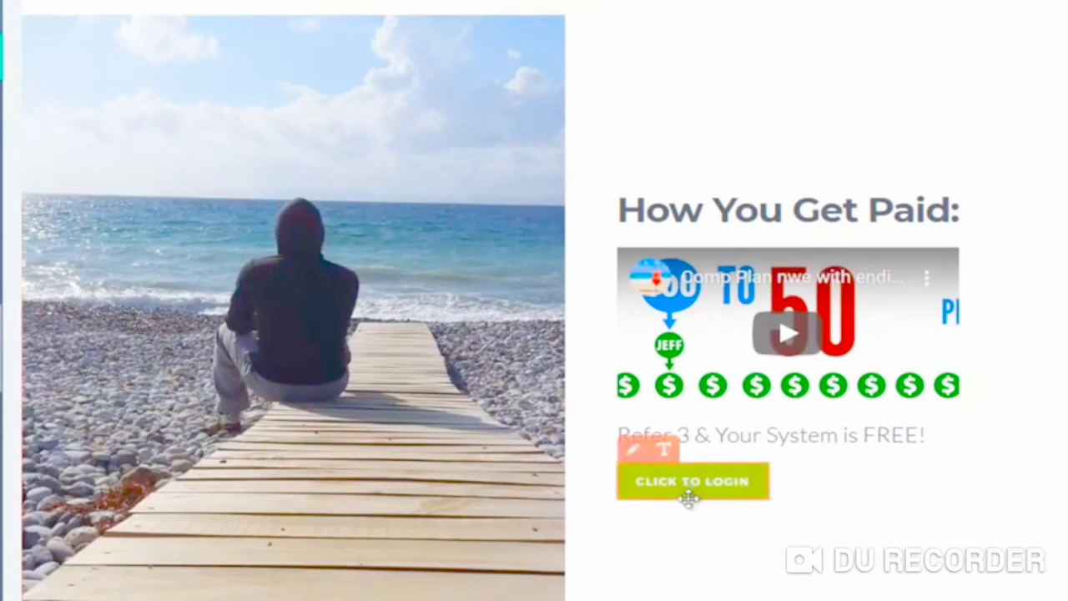
click(634, 456)
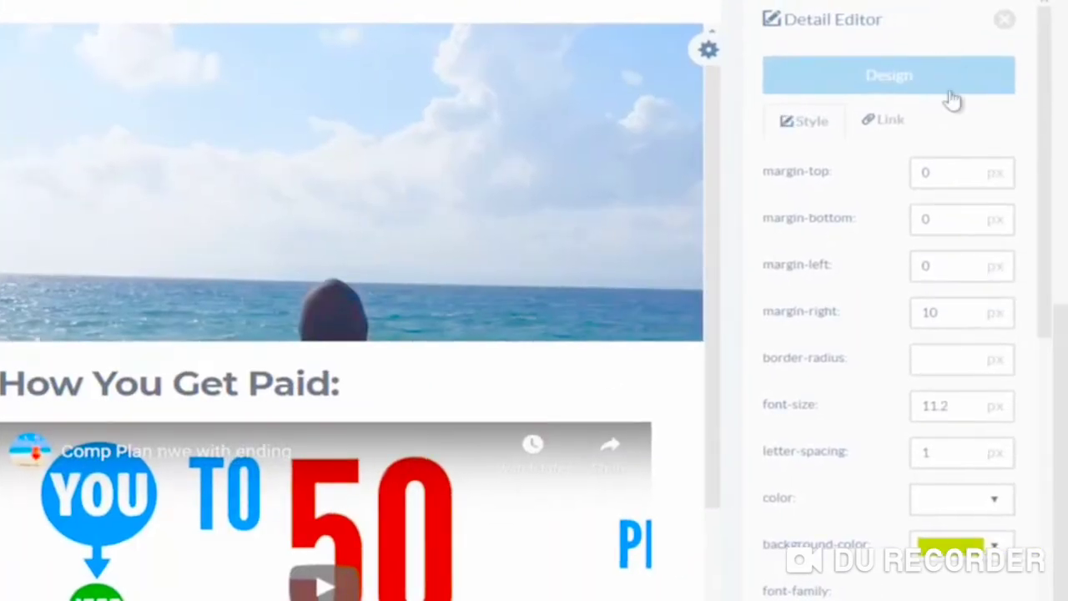
click(885, 122)
drag(843, 166, 637, 175)
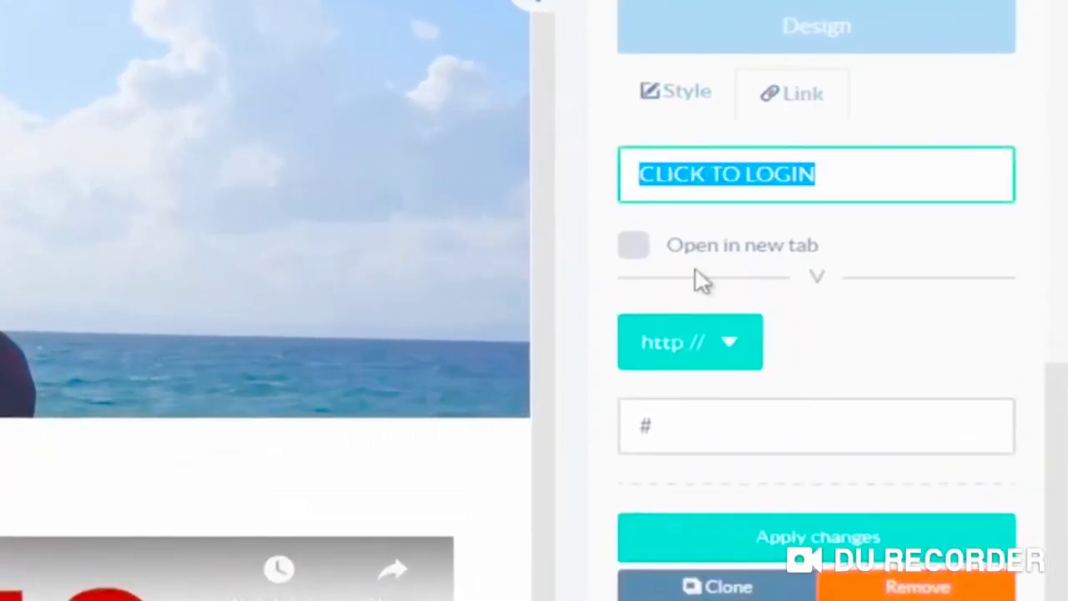
click(661, 428)
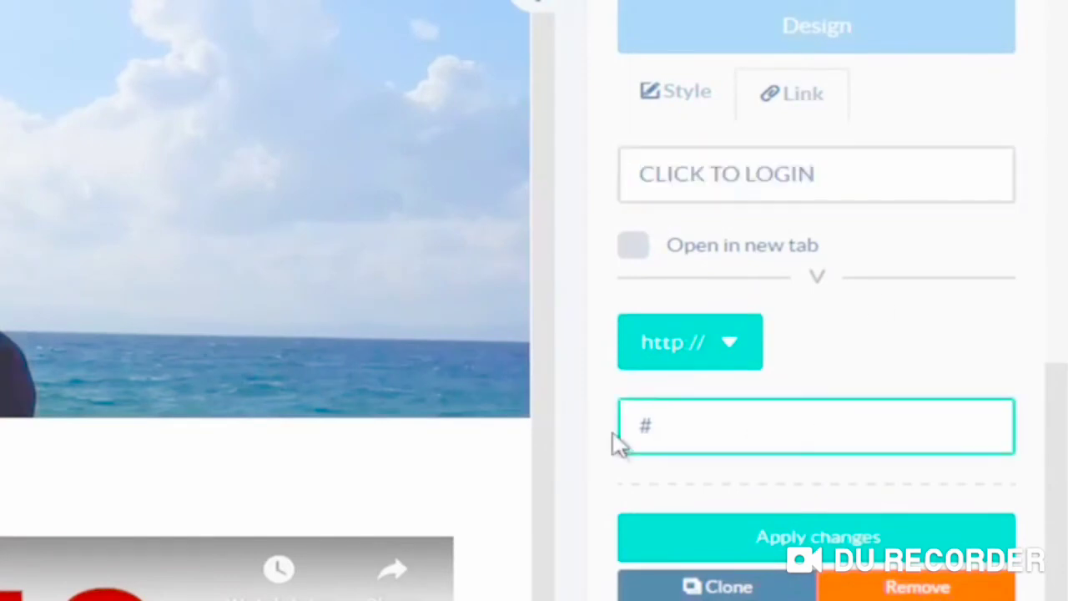
drag(675, 417, 632, 424)
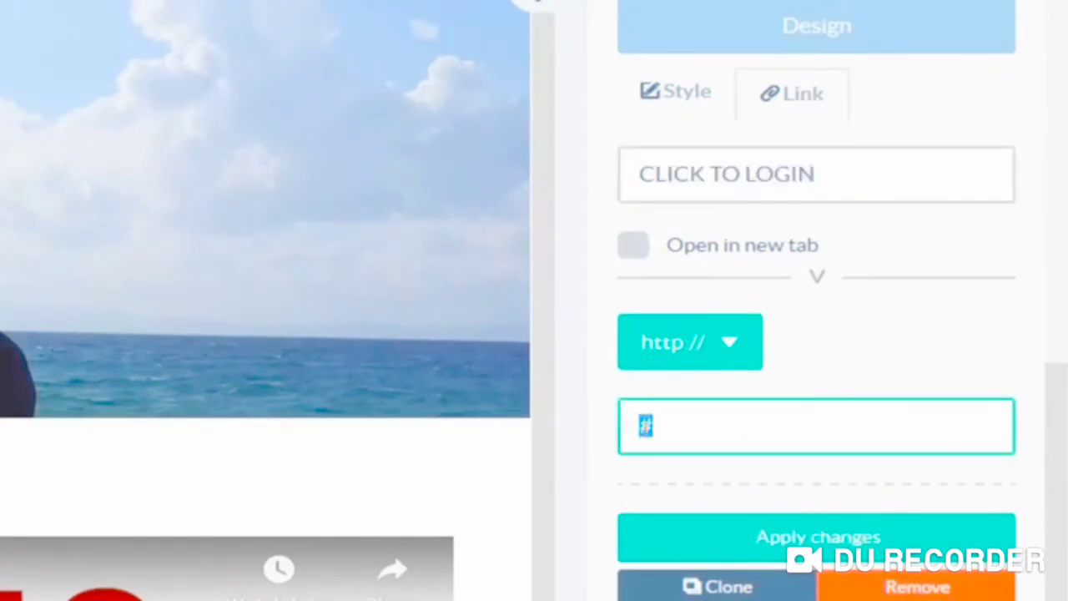
text(www.mycompanyadmin.com)
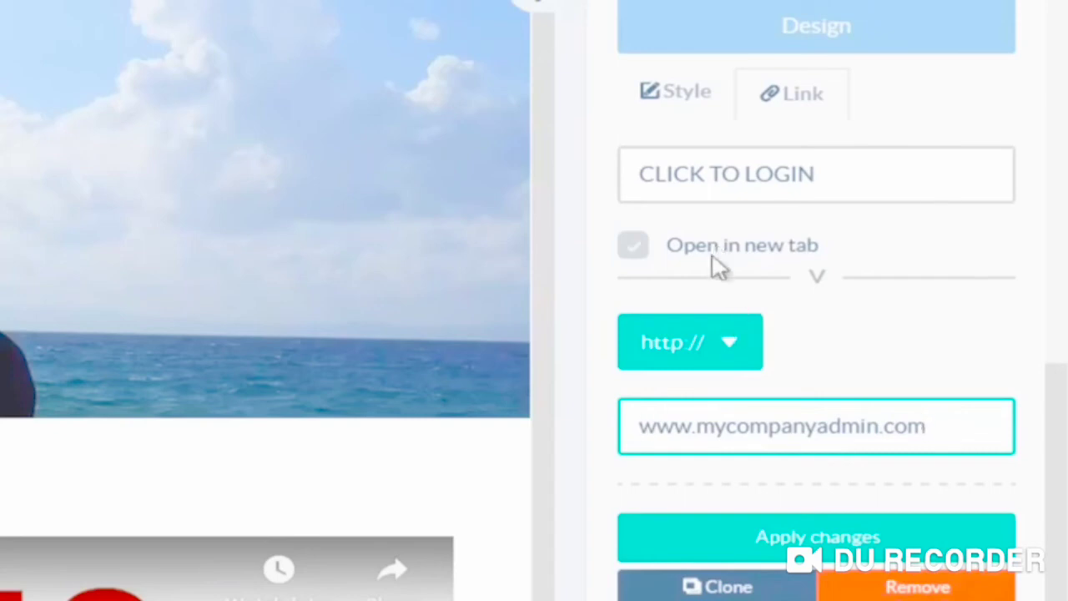
click(638, 247)
click(635, 246)
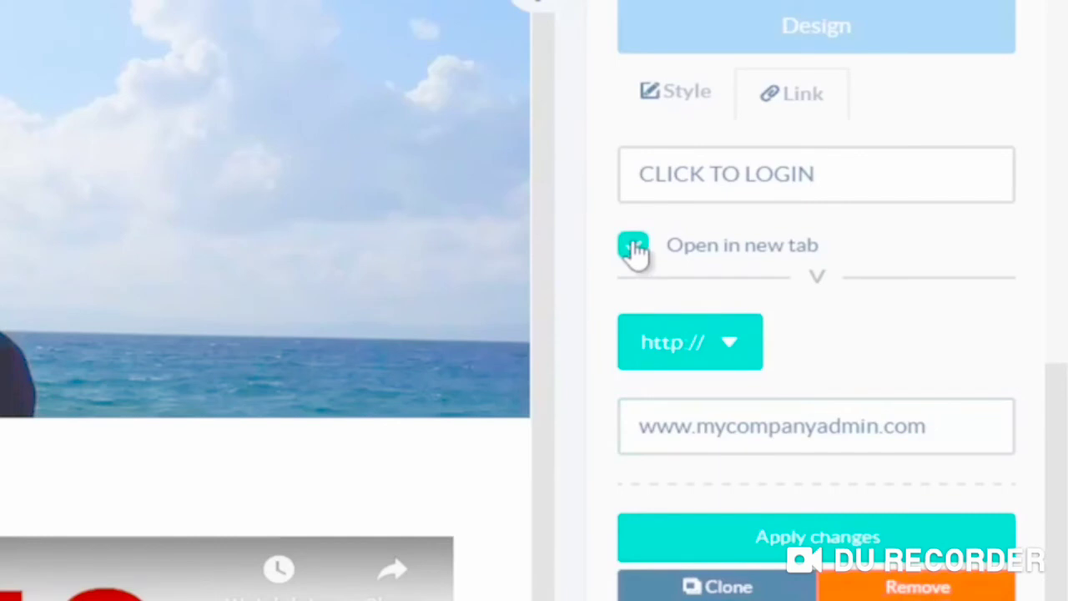
click(723, 541)
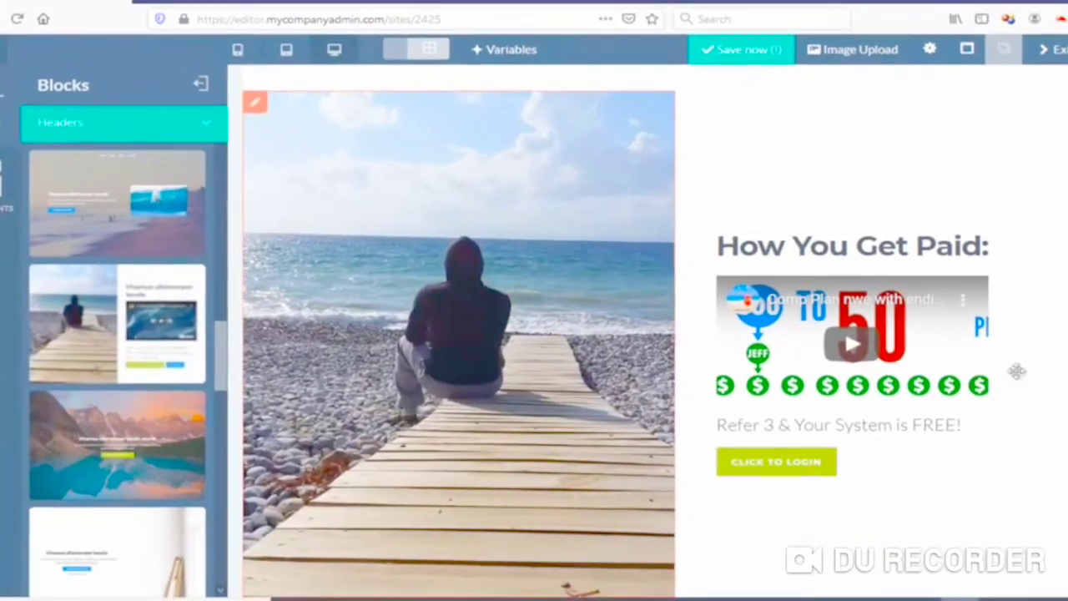
Replace the "Watch This Video:" header block's background image with the dark grey wood planks from the PLS Library and apply the change
scroll(651, 334, up, 7)
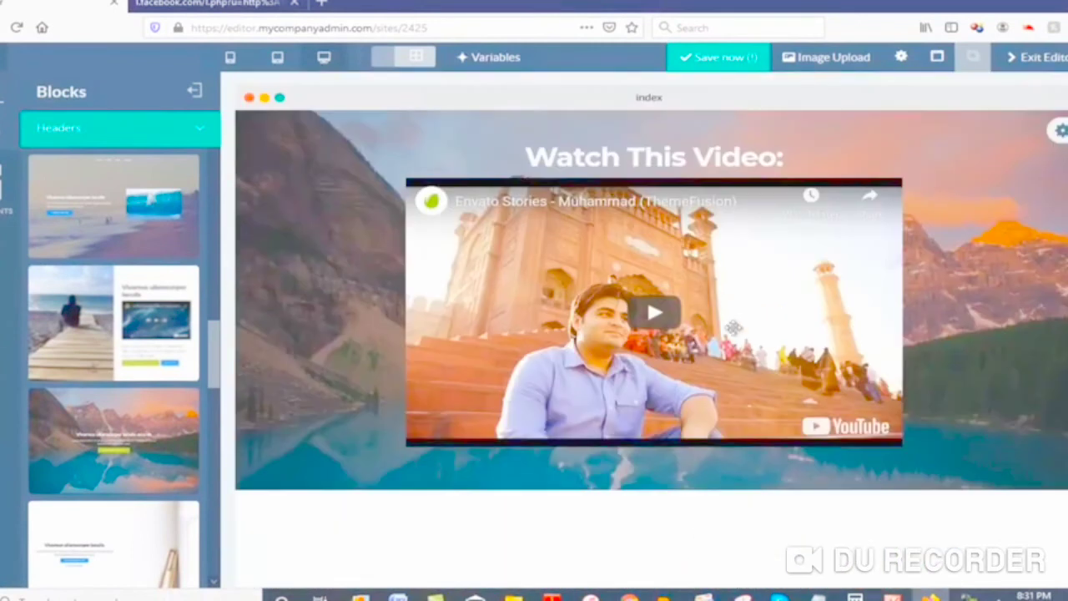
mouse_move(733, 327)
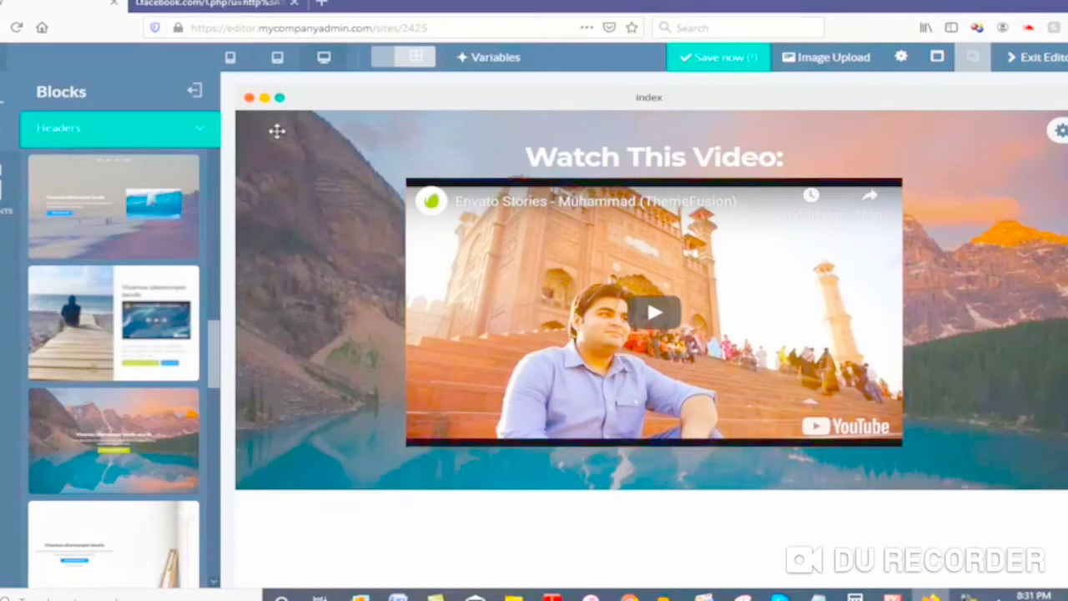
mouse_move(277, 132)
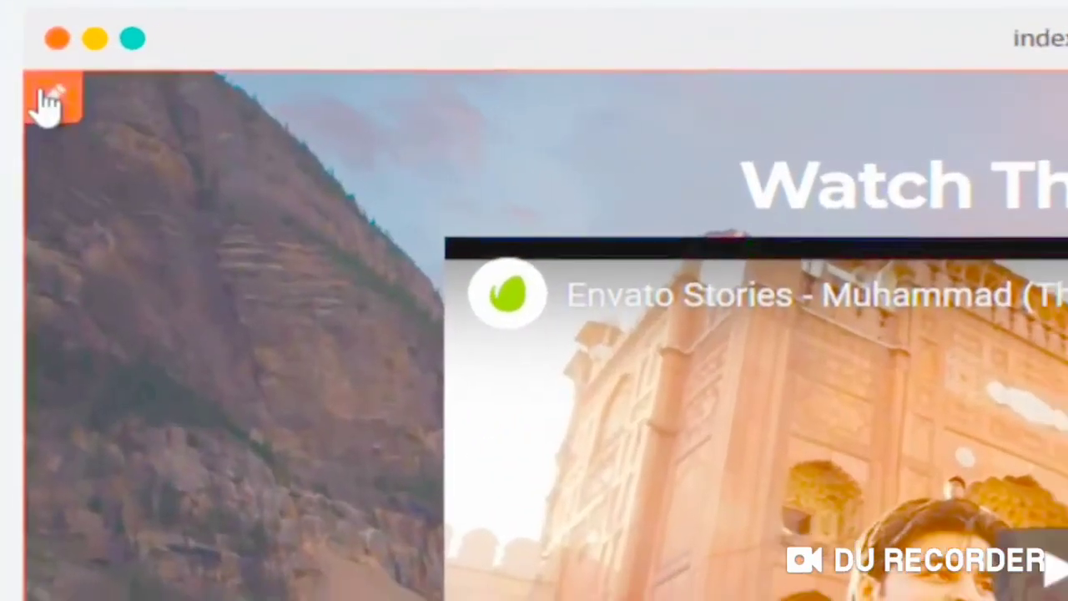
click(40, 102)
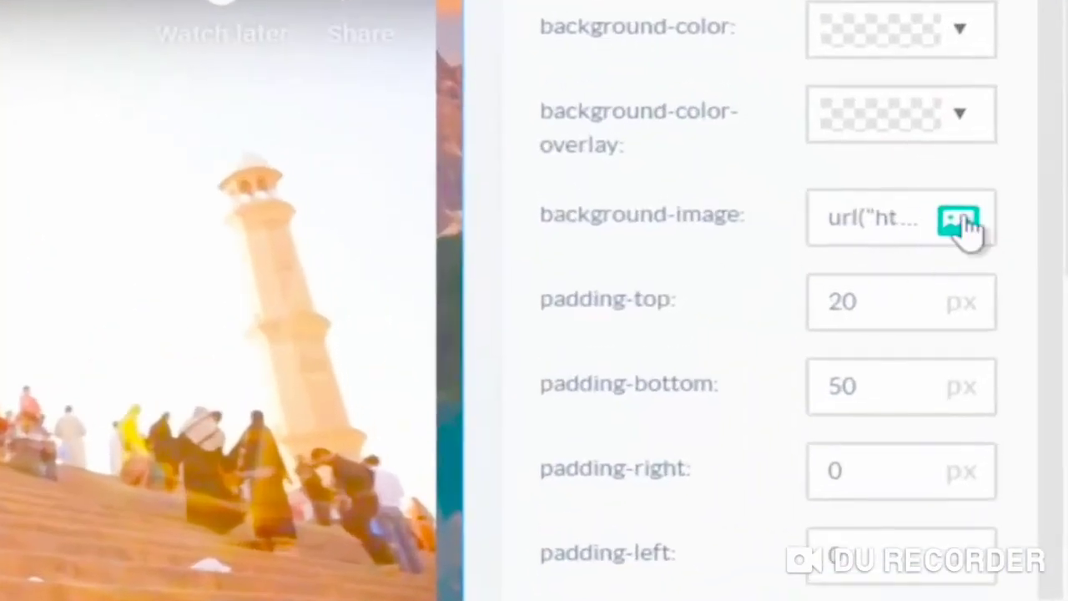
click(1003, 258)
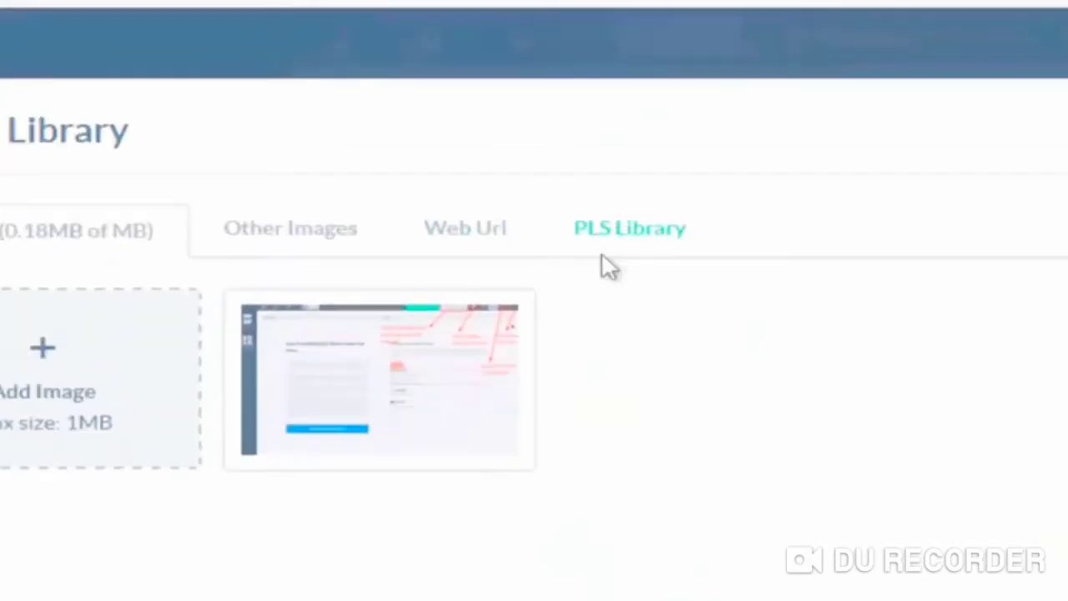
click(551, 159)
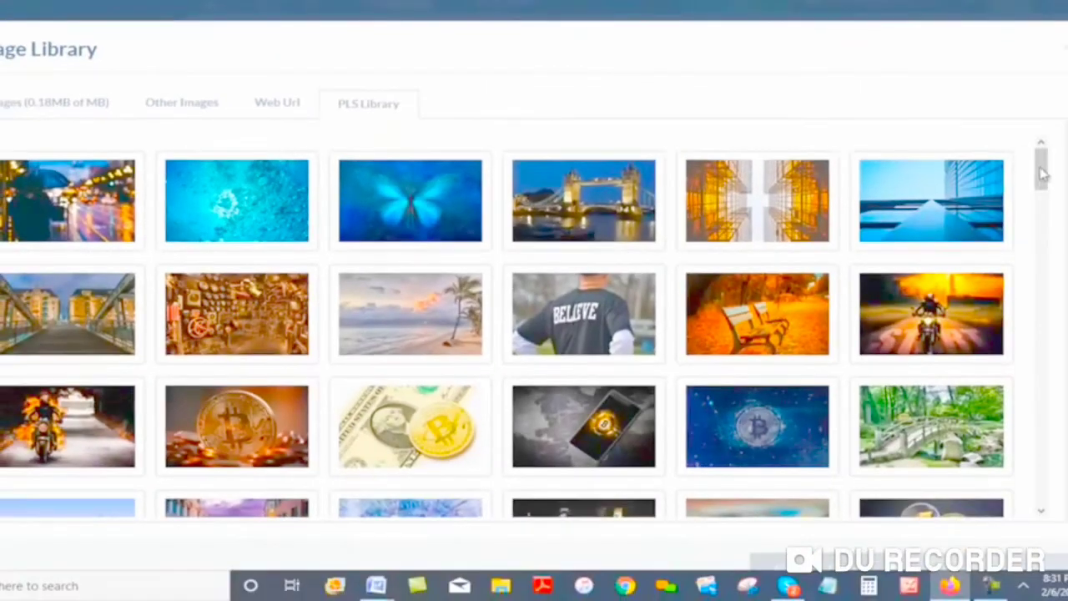
drag(1041, 172, 1066, 493)
click(748, 342)
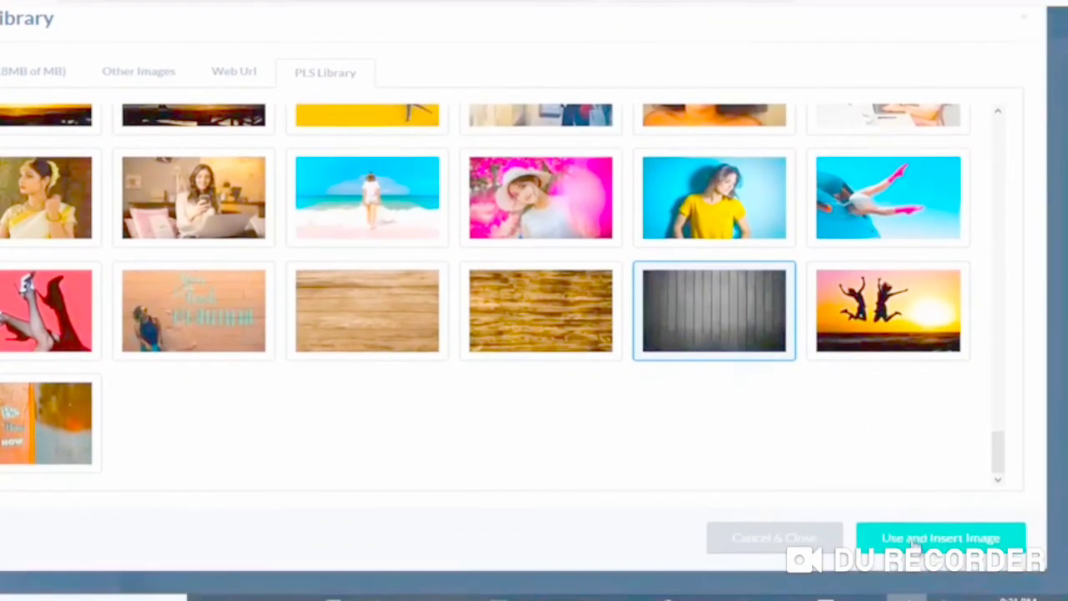
click(918, 592)
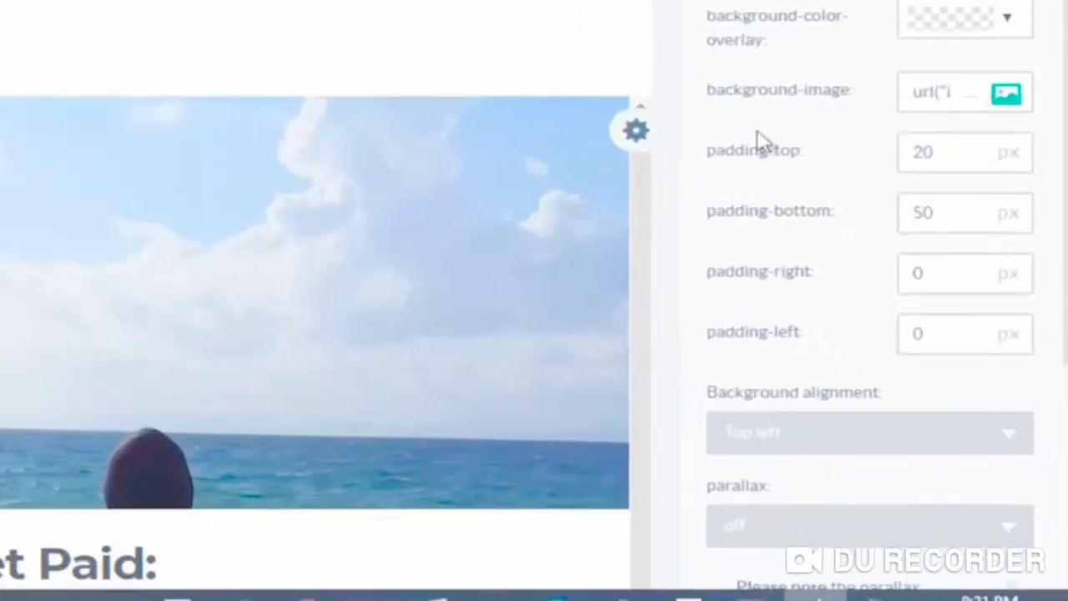
scroll(919, 350, down, 5)
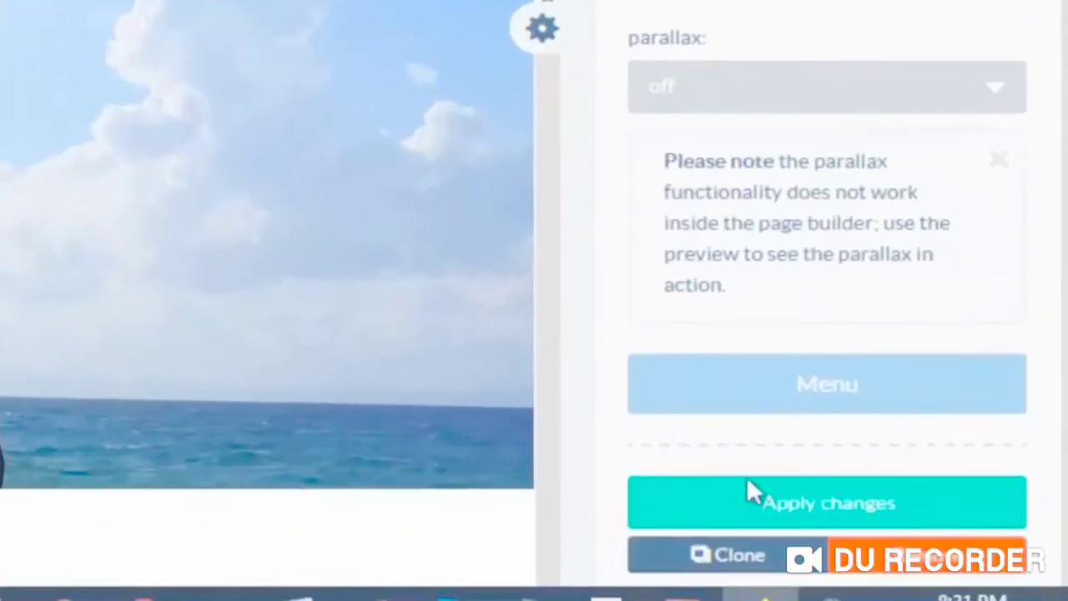
click(758, 505)
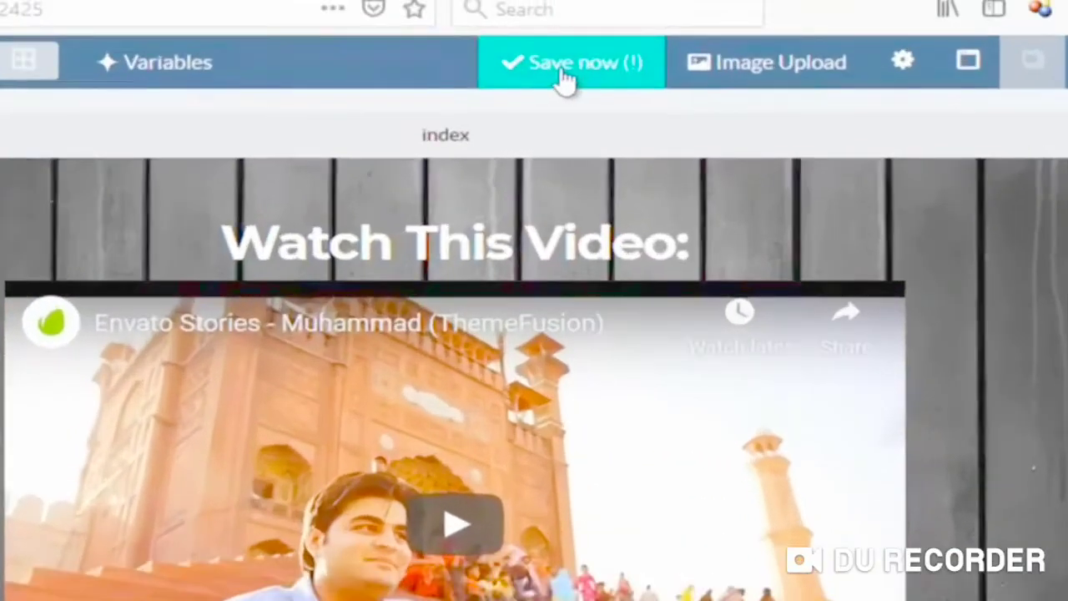
Save the site and open a preview of the page
click(617, 24)
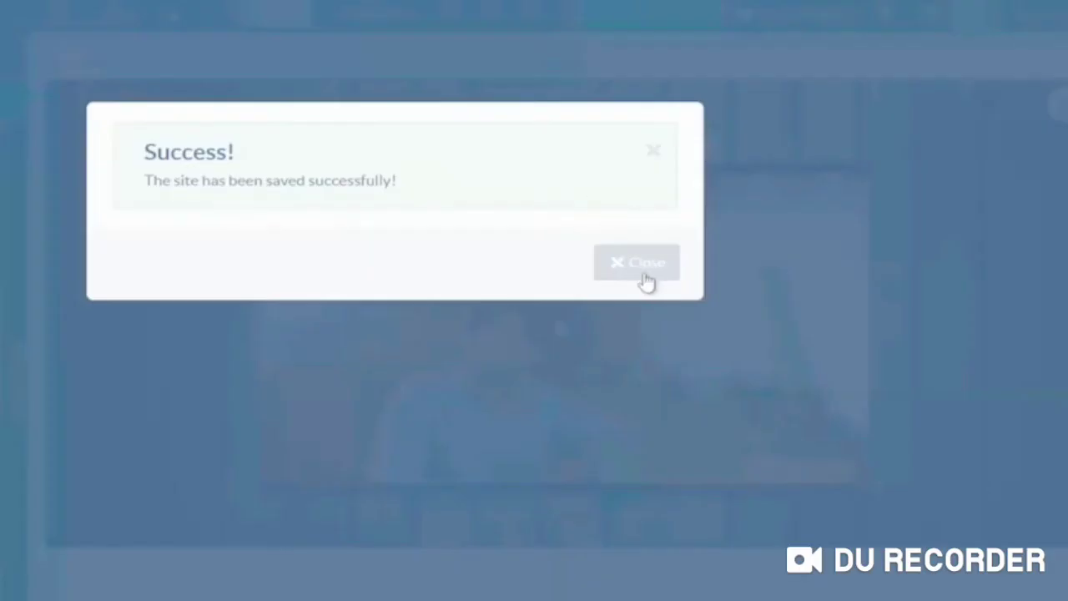
click(644, 282)
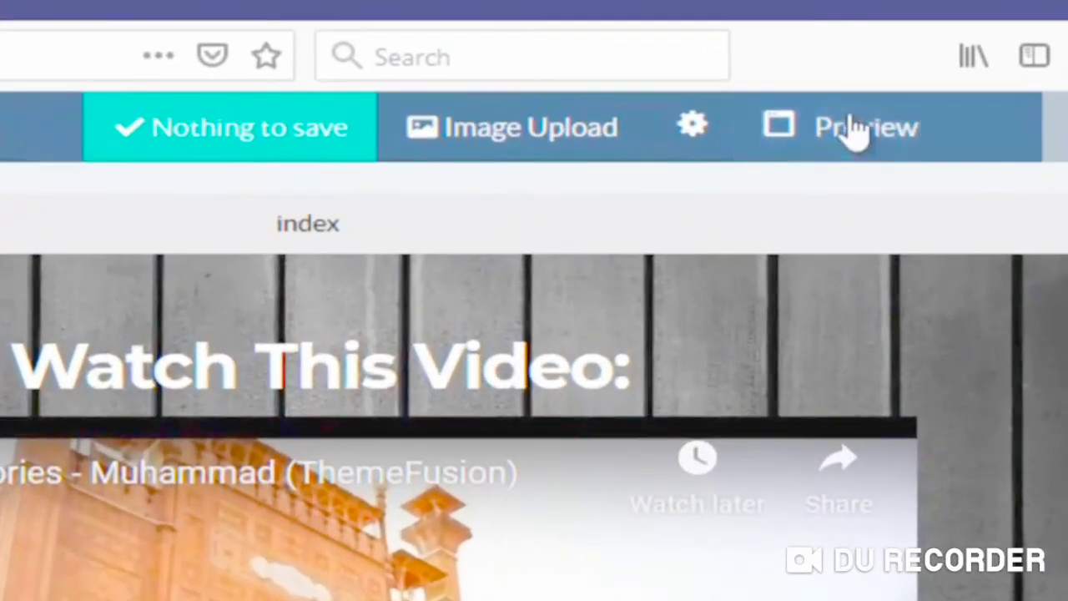
click(855, 129)
click(802, 430)
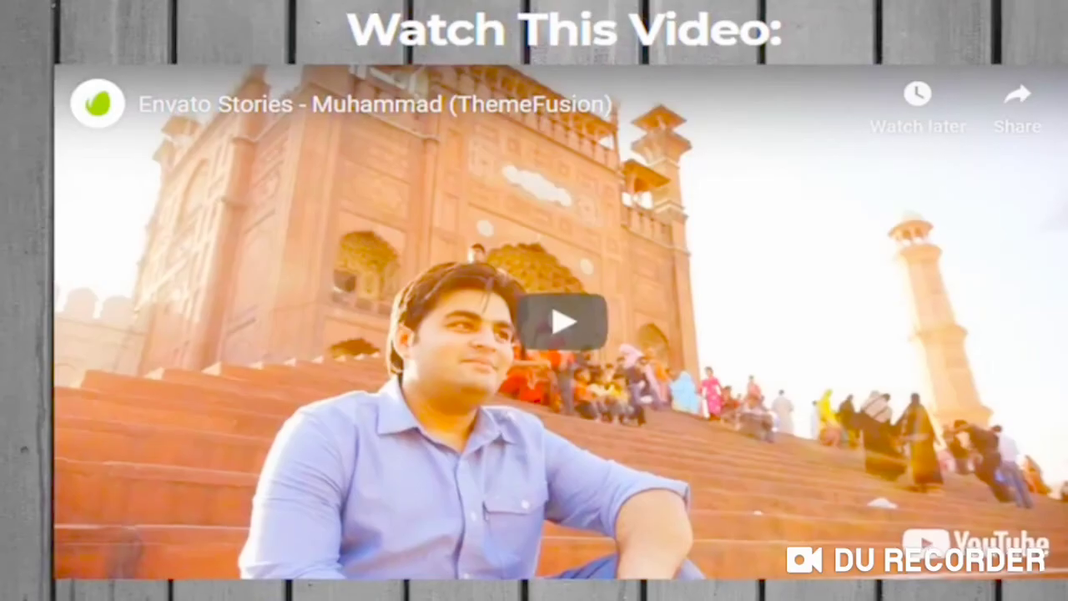
Look over the page preview down to the "How You Get Paid:" block and exit the page editor
scroll(3, 257, down, 8)
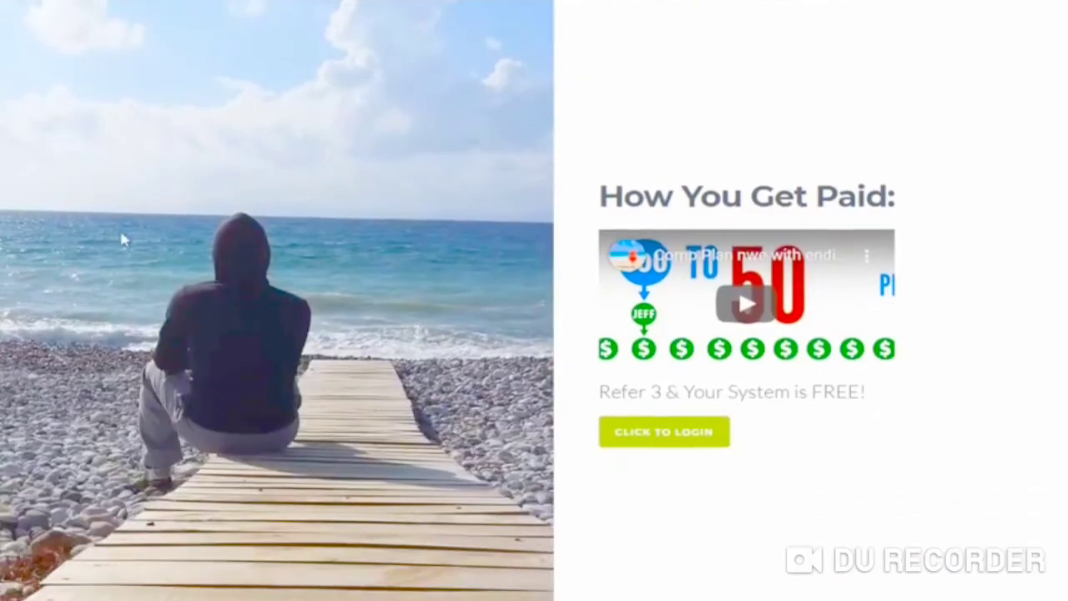
scroll(109, 248, up, 2)
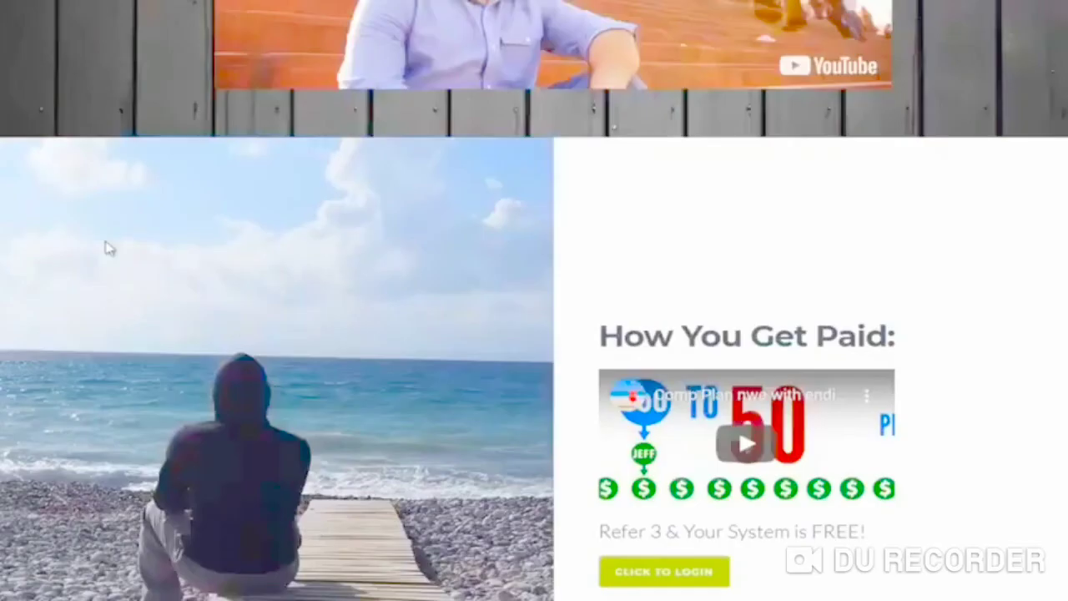
scroll(106, 248, up, 4)
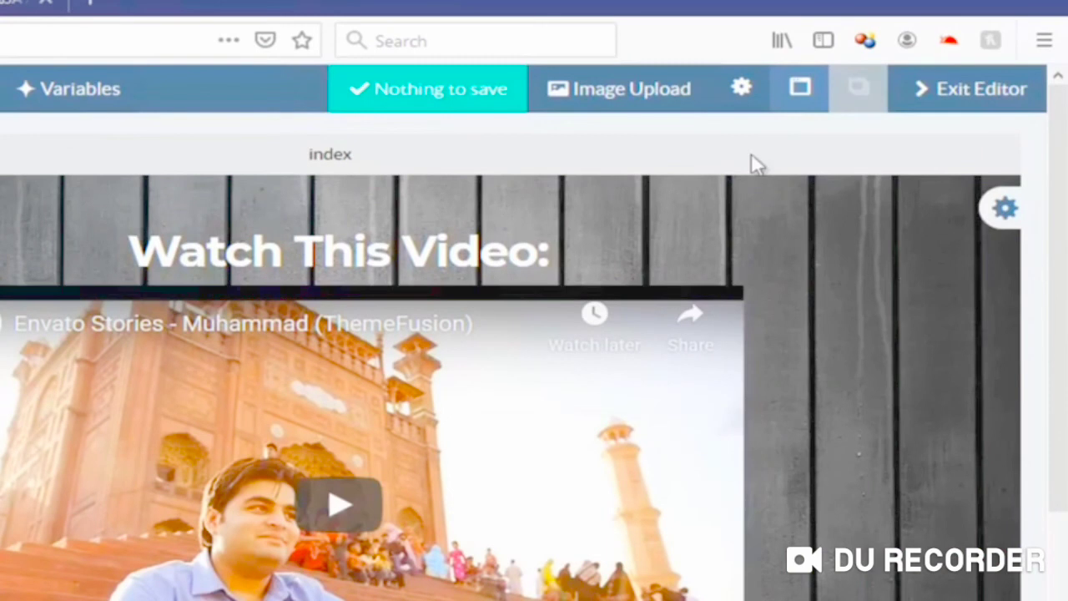
click(974, 97)
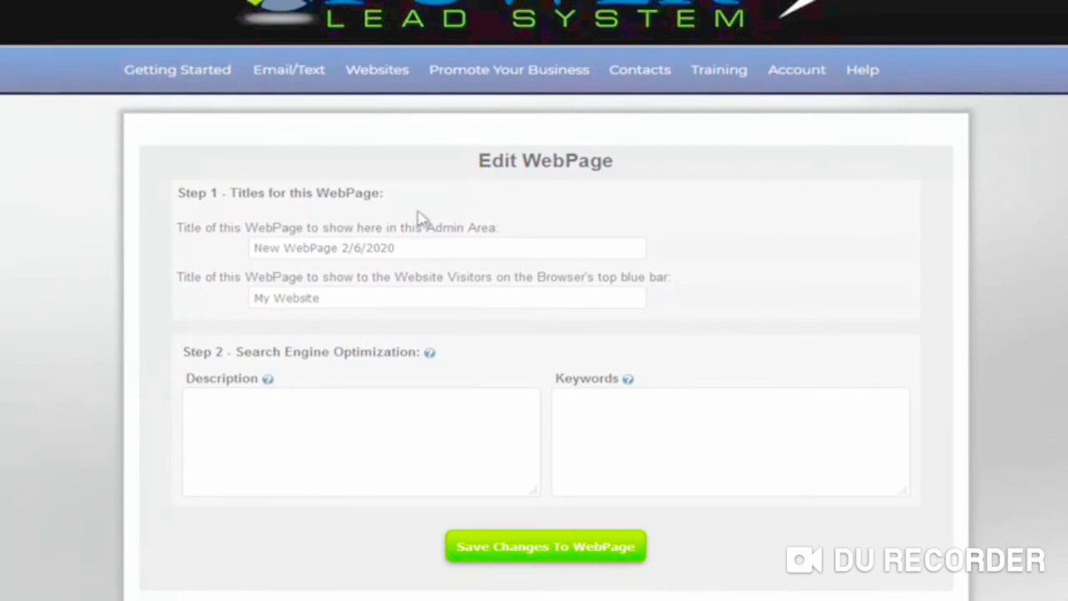
Replace the webpage's admin area title with "New Page 2020"
click(400, 248)
drag(417, 241, 204, 238)
text(N)
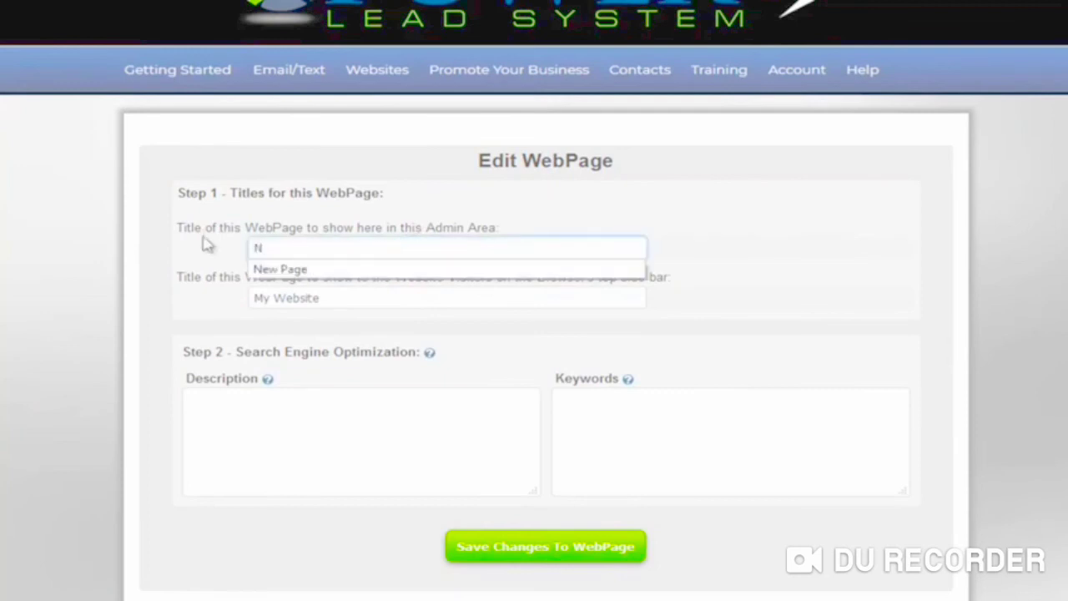
text(ew Page 2020)
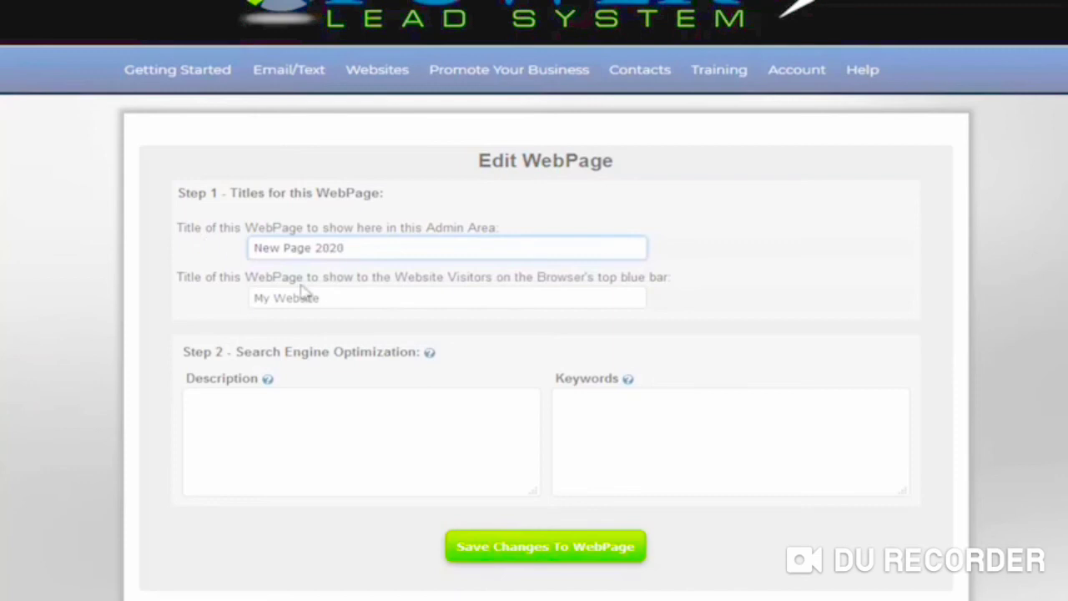
Set the browser title shown to website visitors to "Annouce" and save the webpage changes
drag(349, 298, 153, 328)
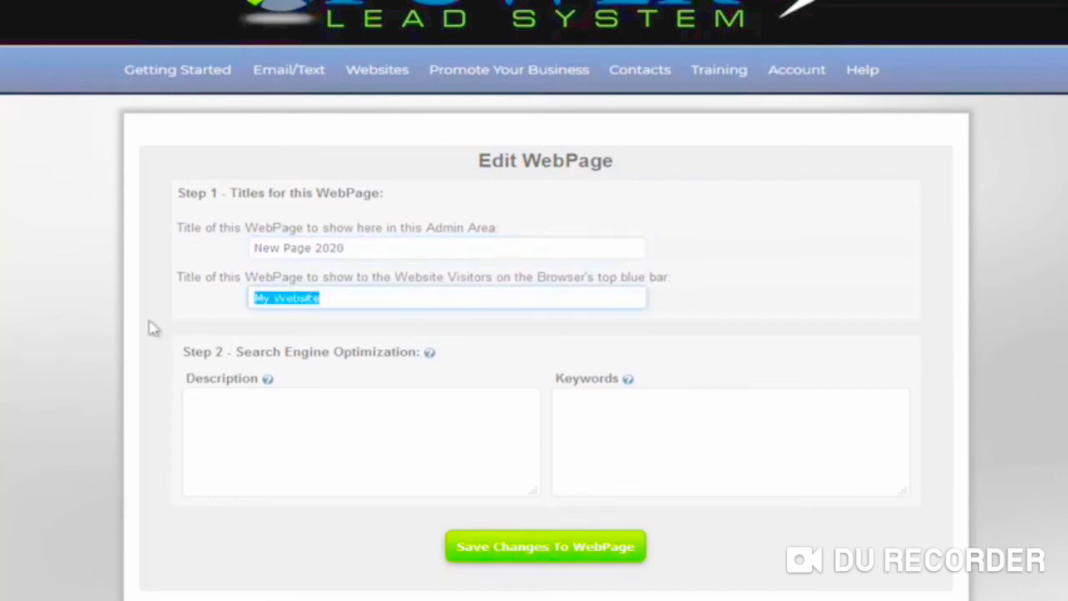
text(An)
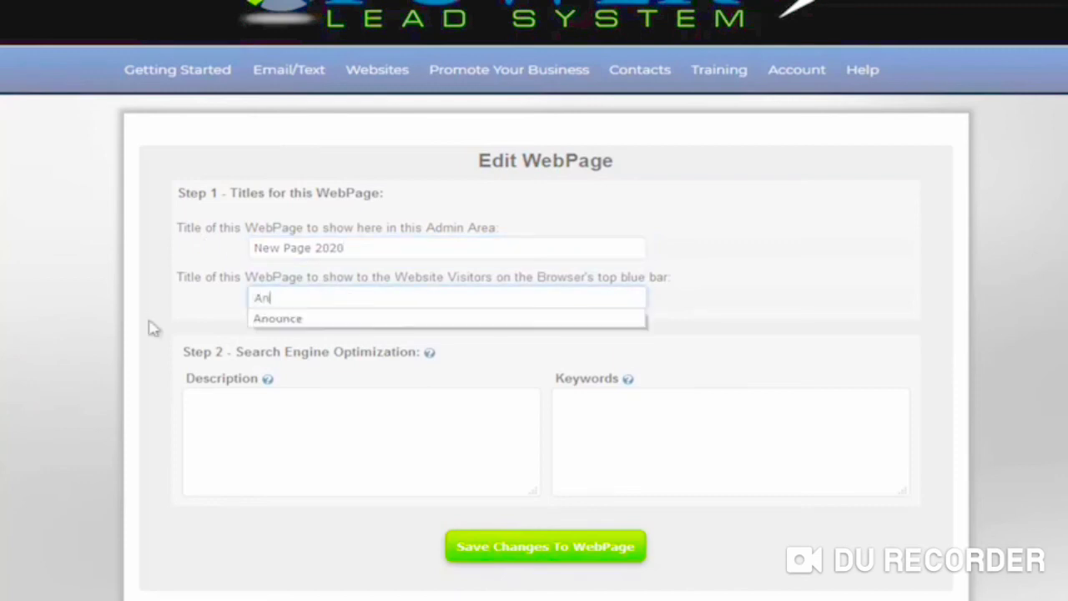
text(nouce)
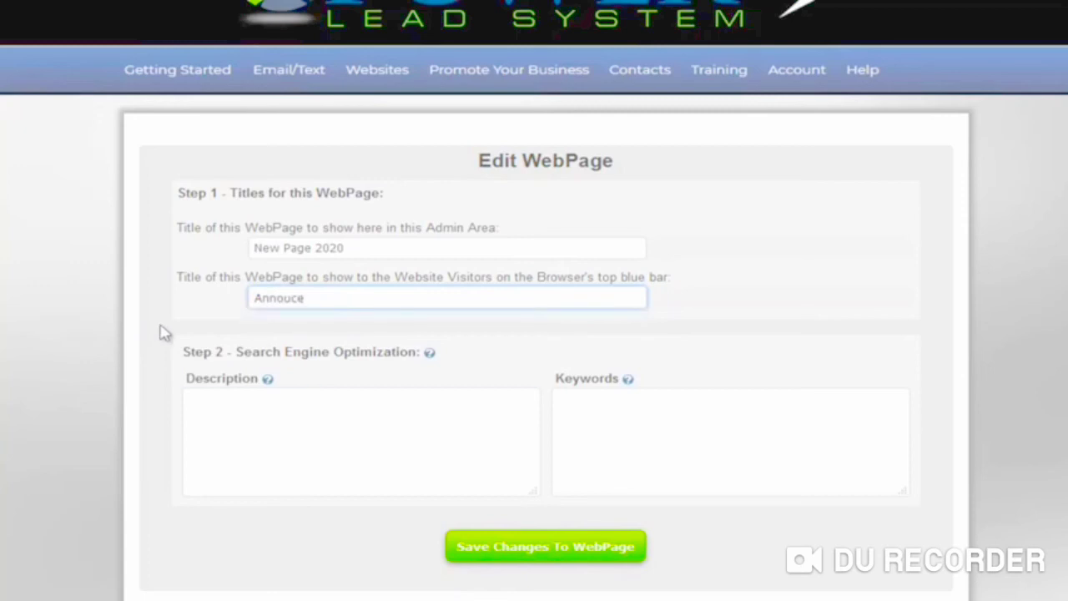
click(506, 558)
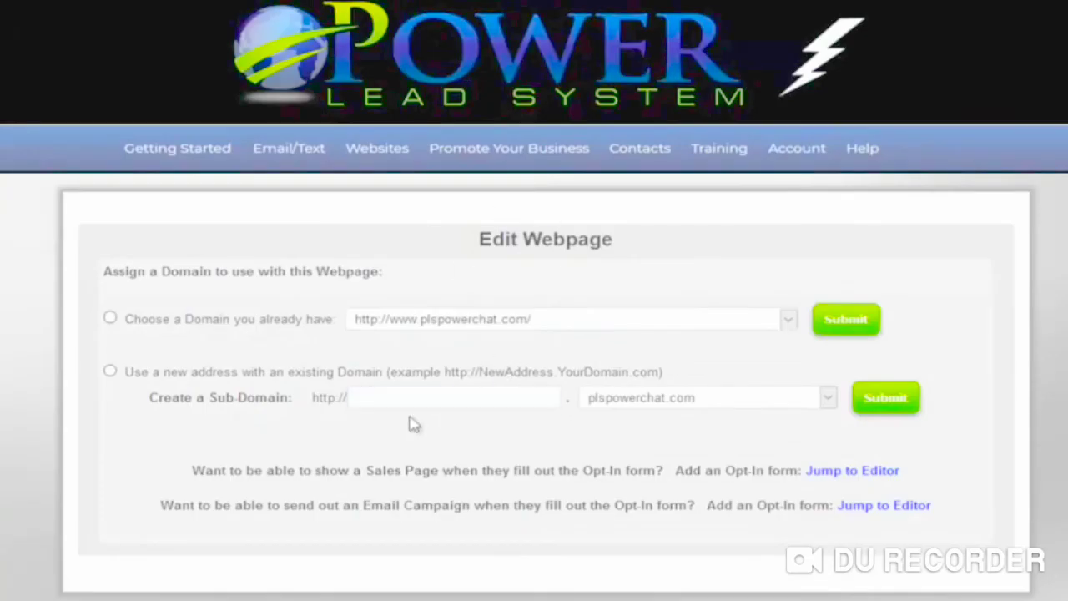
Assign the webpage a new sub-domain "announce2" on plspowerchat.com and submit it
click(428, 403)
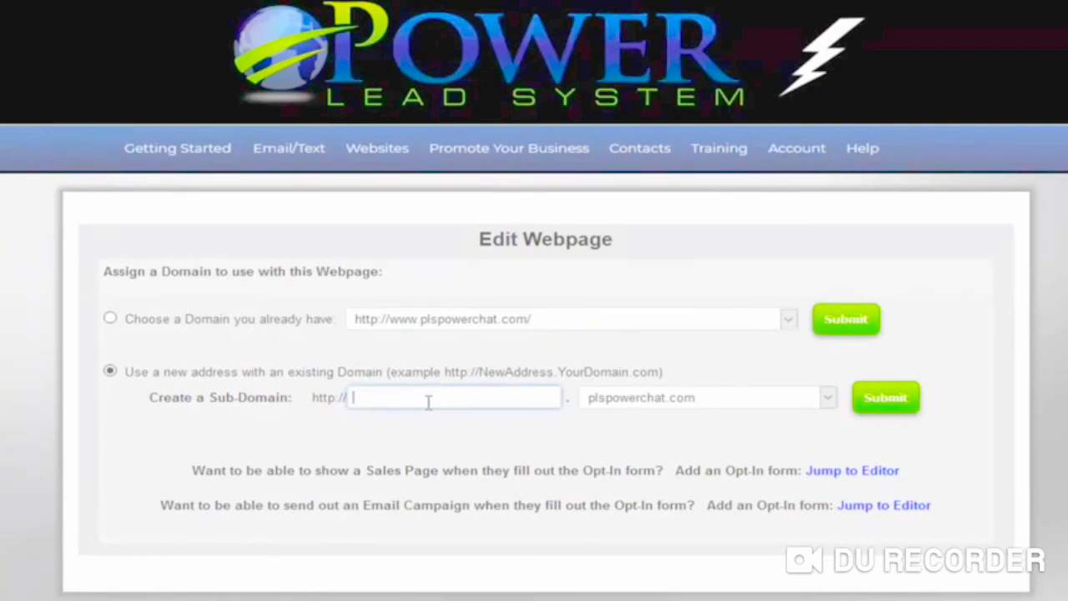
text(a)
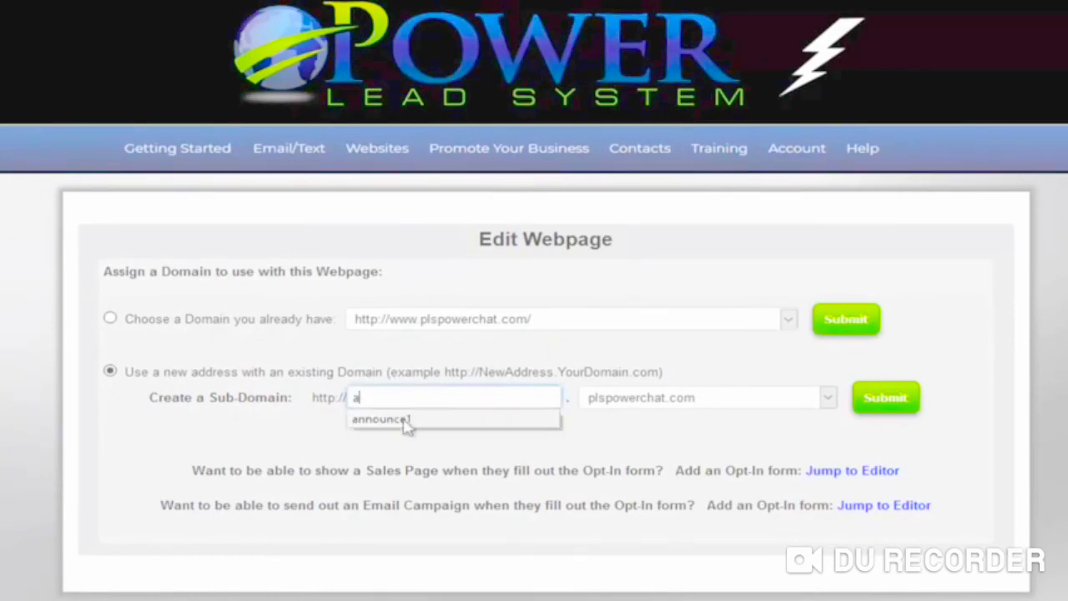
click(408, 426)
click(439, 393)
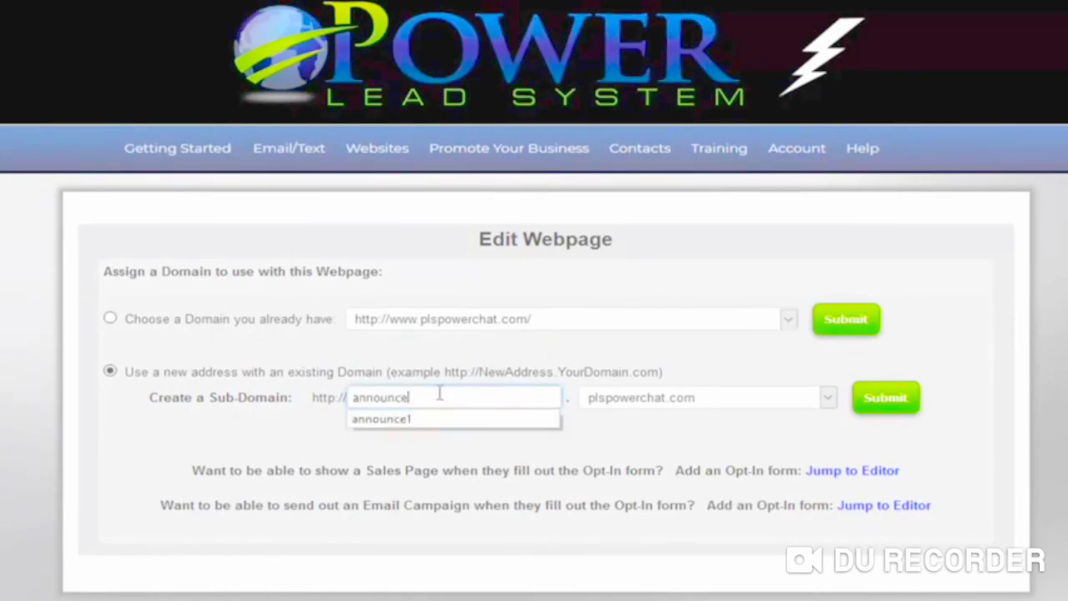
text(2)
click(892, 395)
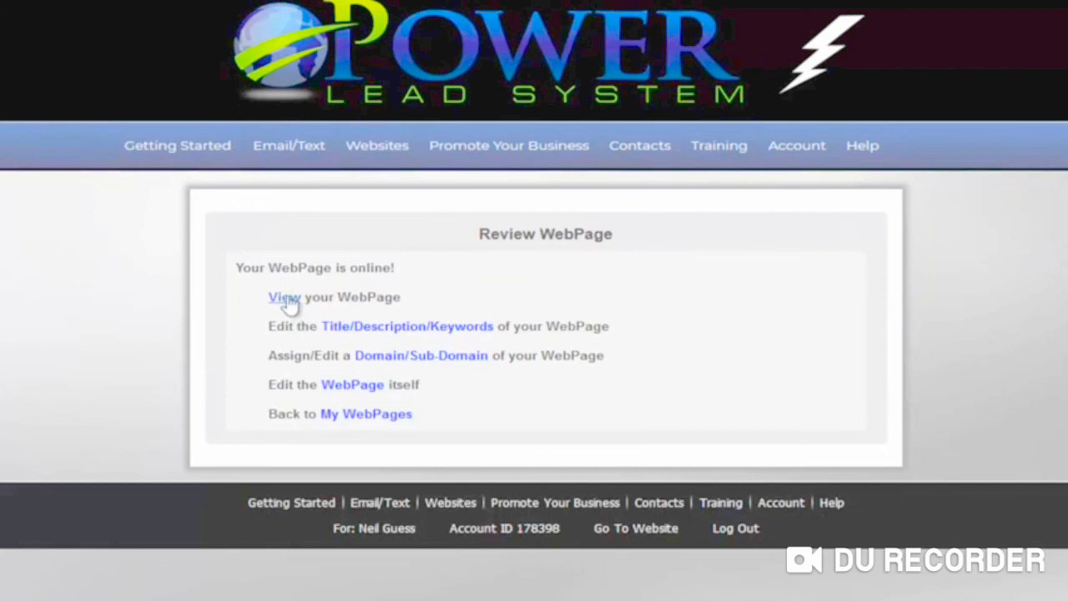
View the online webpage through its test link and look it over down to the "How You Get Paid:" block
click(285, 301)
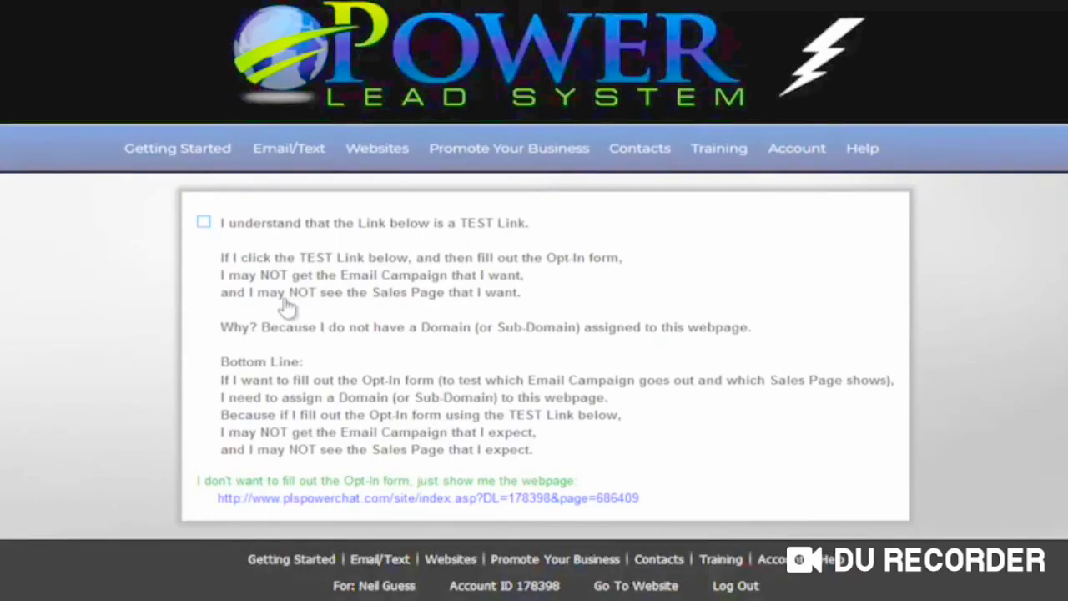
click(308, 501)
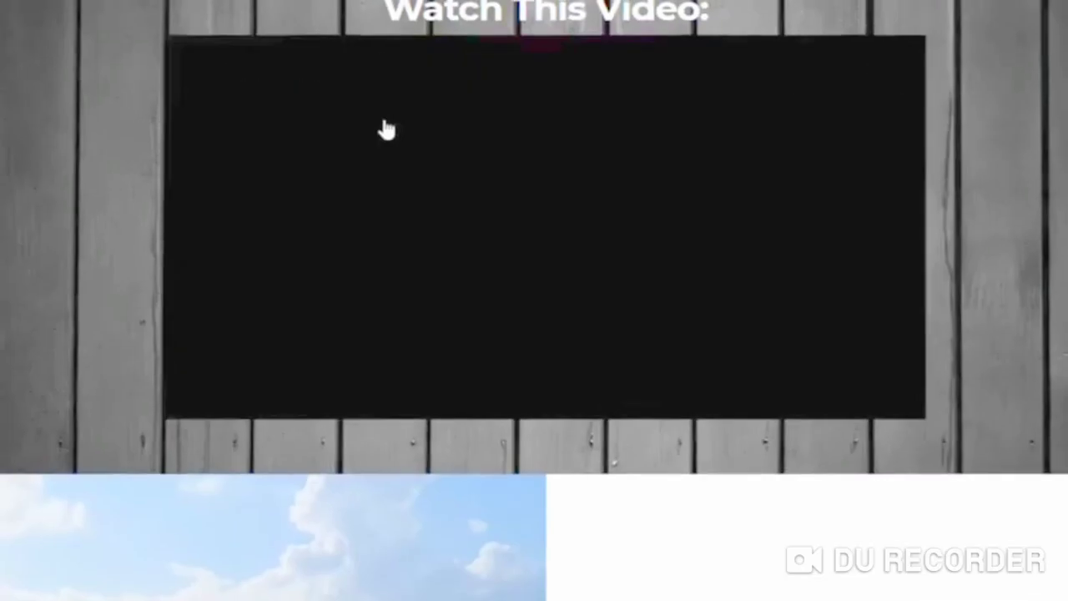
scroll(92, 217, down, 3)
scroll(286, 351, down, 5)
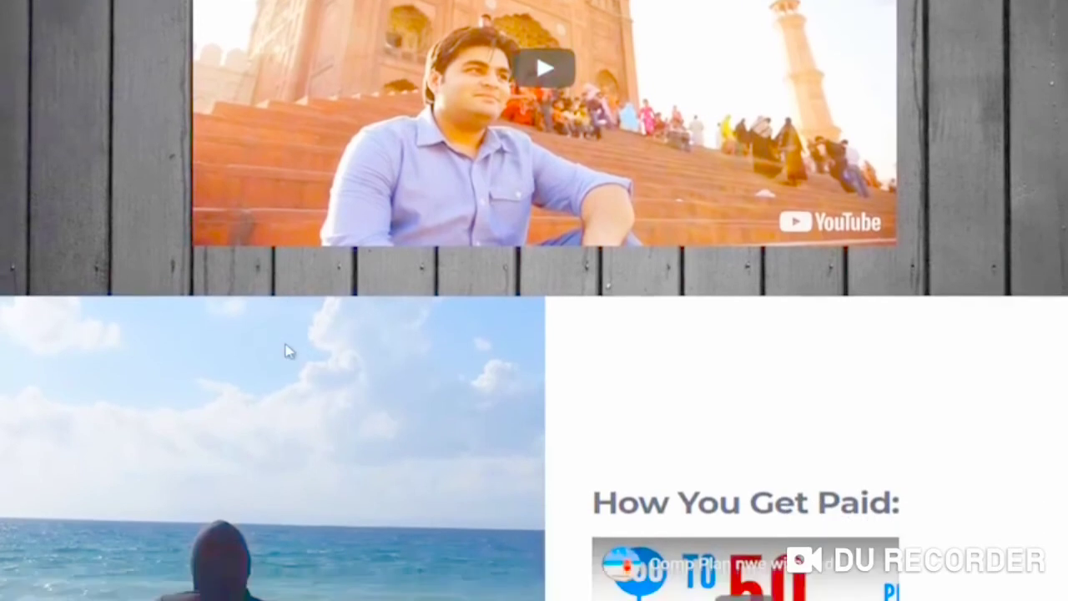
Test the "How You Get Paid:" block by playing and pausing its video and following the "CLICK TO LOGIN" link
click(743, 319)
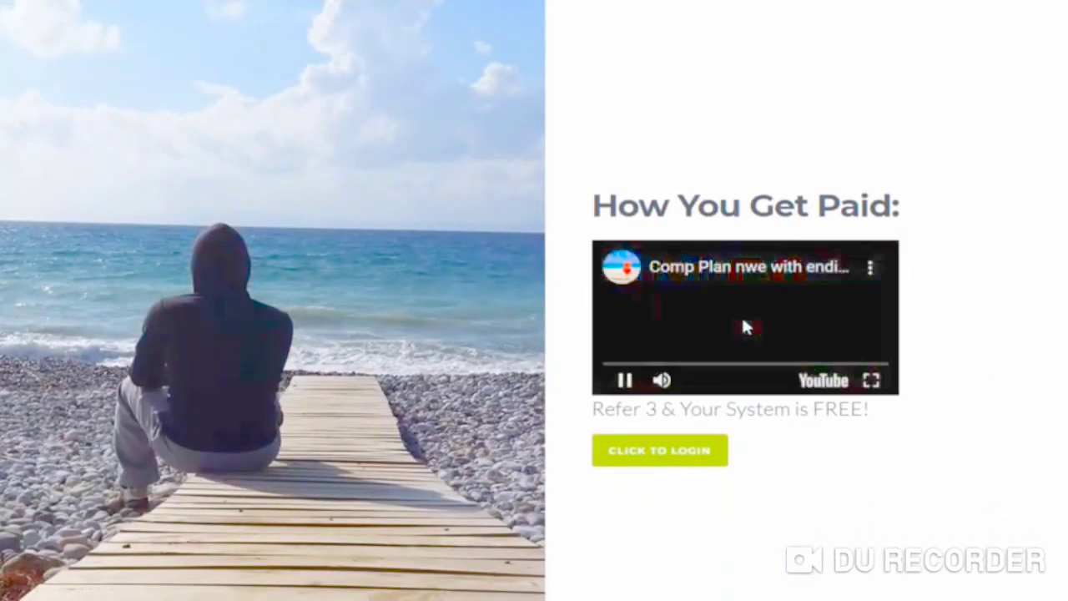
click(624, 381)
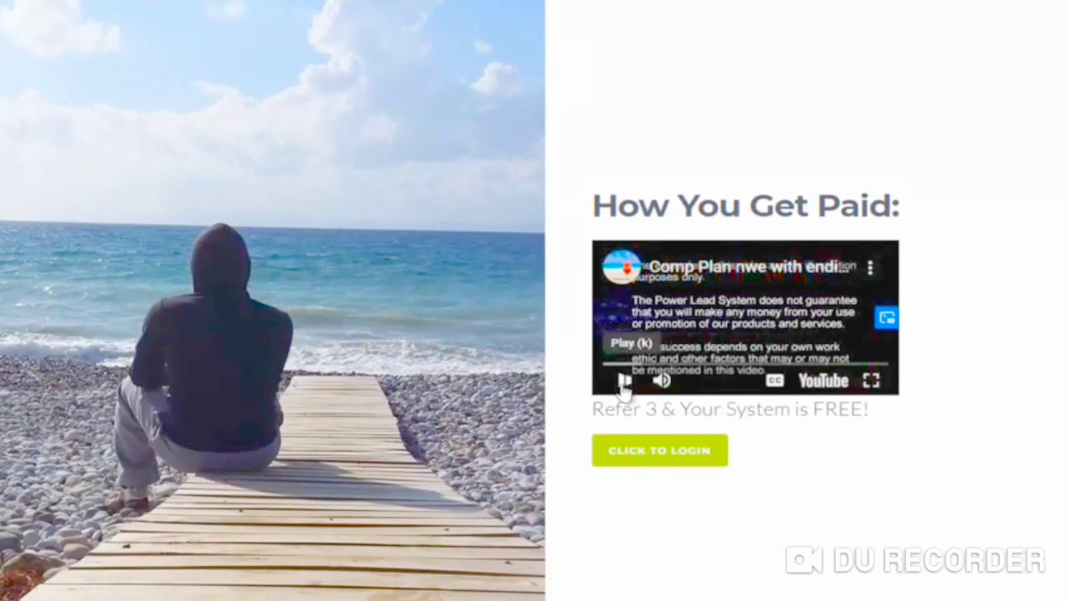
click(635, 459)
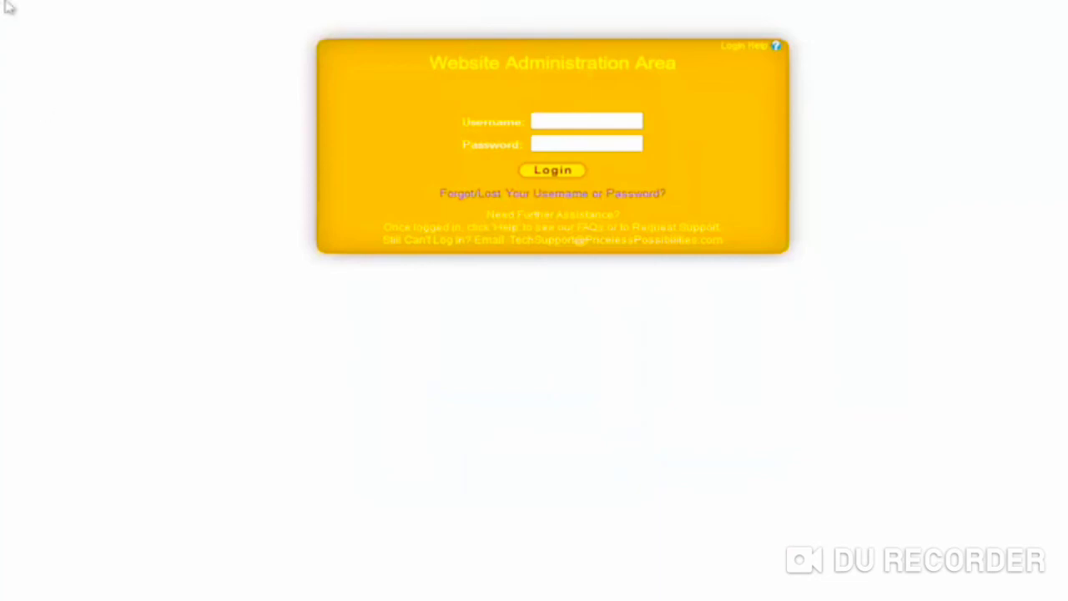